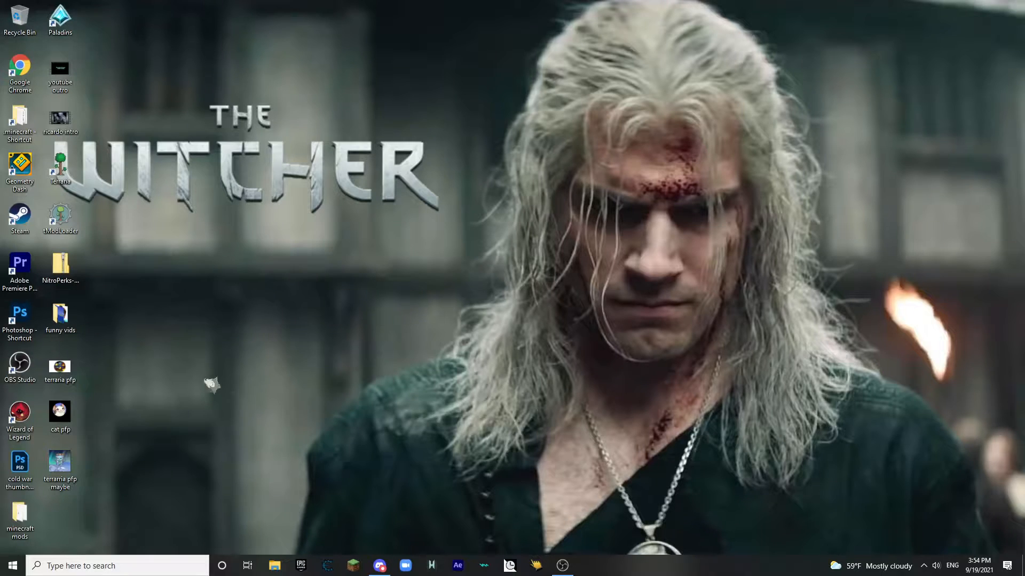
Step: Launch Photoshop and create a blank white document of 1280 × 720 px
{"action": "double_click", "coordinate": [32, 322]}
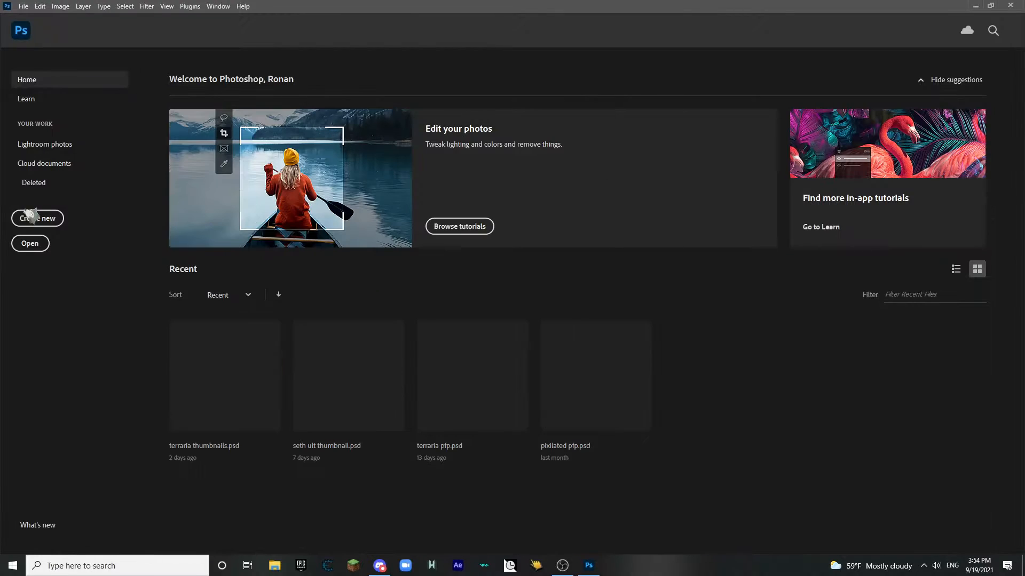
{"action": "left_click", "coordinate": [52, 223]}
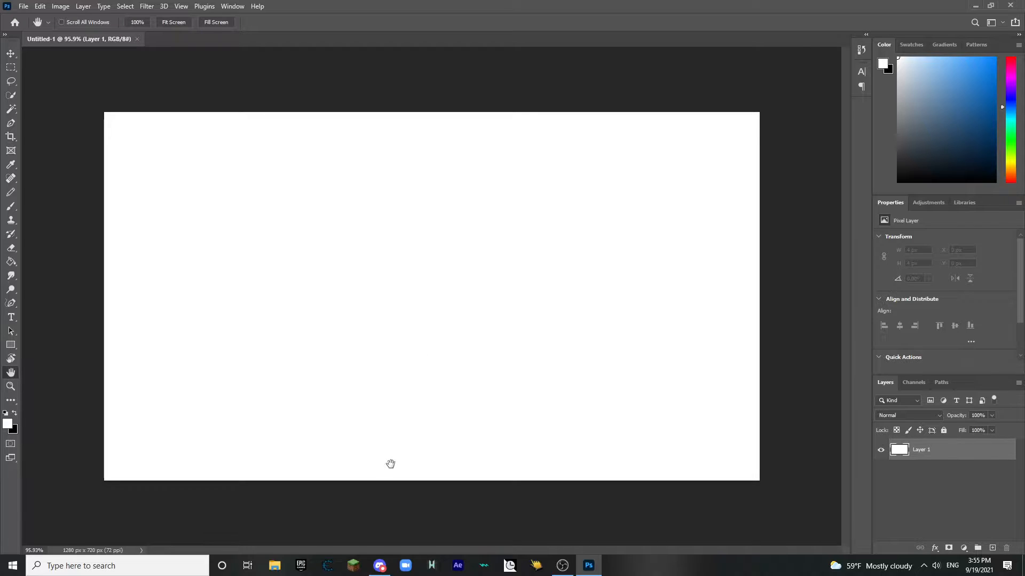
Step: Place the "smash crit effect" image from the Downloads folder into the document
{"action": "key", "text": "super+e"}
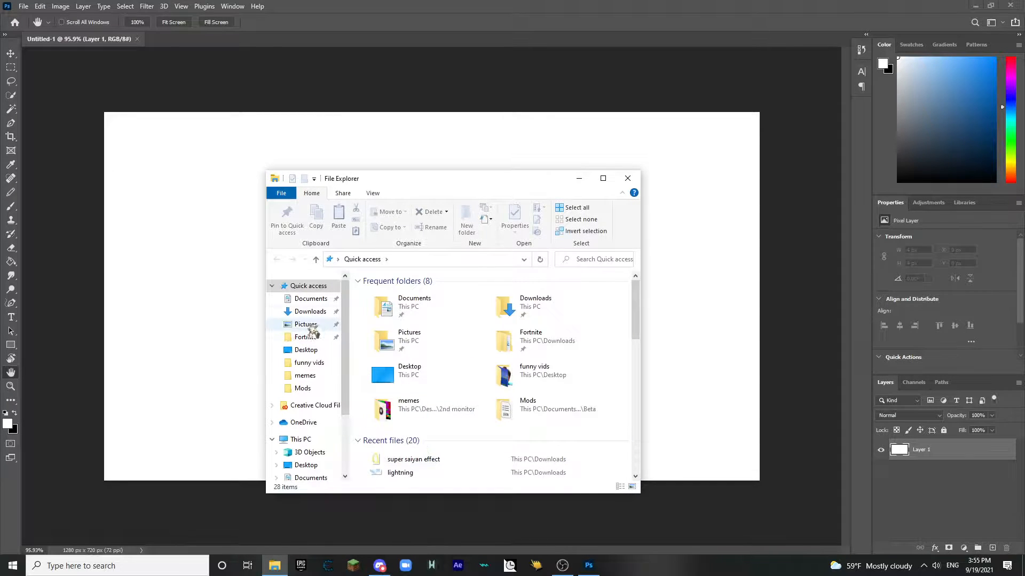
{"action": "left_click", "coordinate": [309, 312]}
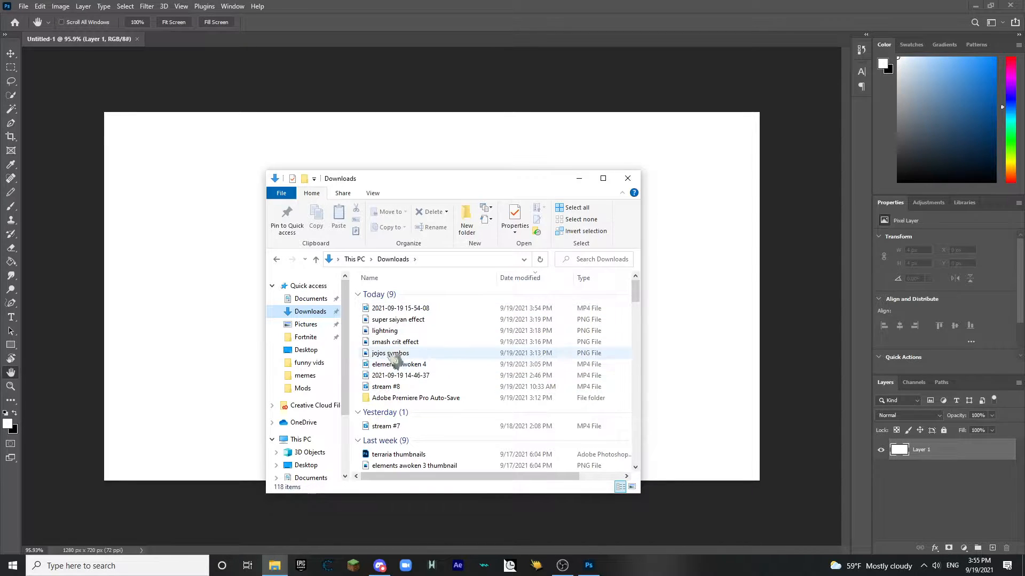
{"action": "left_click_drag", "start_coordinate": [395, 342], "coordinate": [257, 361]}
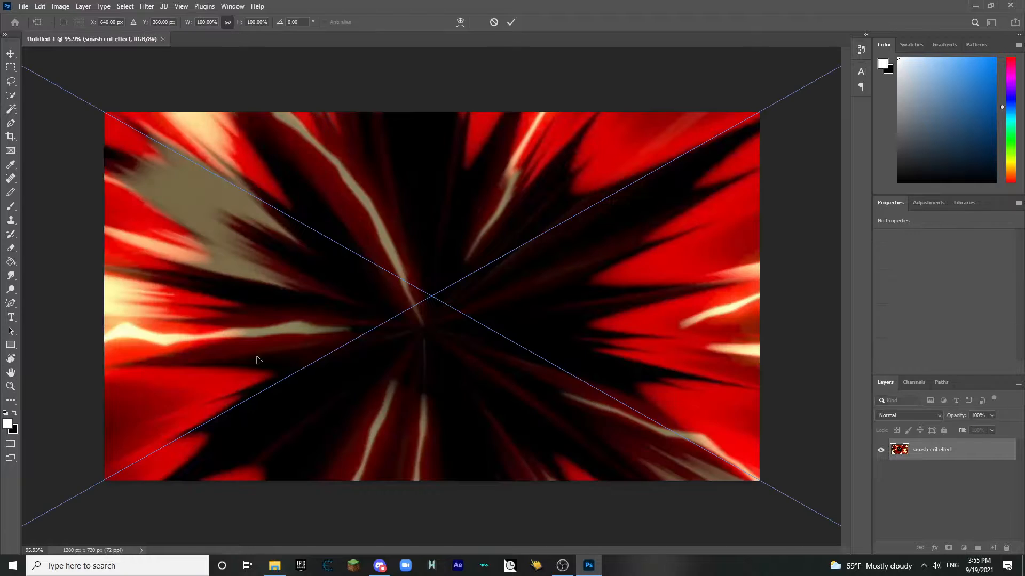
{"action": "left_click", "coordinate": [11, 373]}
Step: Scale down and reposition the smash crit effect layer so it exactly fills the 1280 × 720 px canvas
{"action": "scroll", "coordinate": [208, 350], "scroll_direction": "down", "scroll_amount": 3}
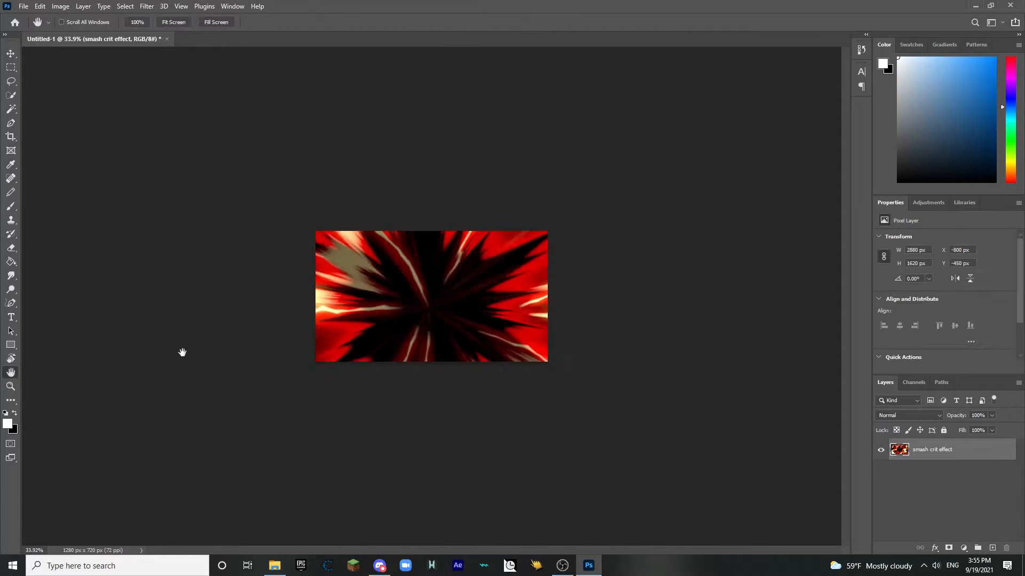
{"action": "key", "text": "ctrl+t"}
{"action": "left_click_drag", "start_coordinate": [435, 153], "coordinate": [432, 291]}
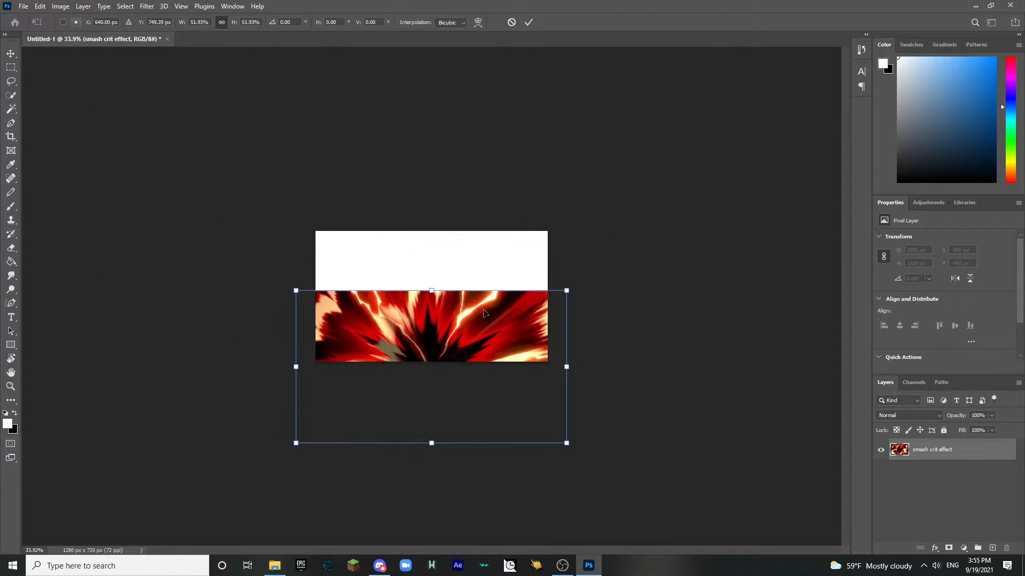
{"action": "left_click_drag", "start_coordinate": [487, 329], "coordinate": [487, 287]}
{"action": "left_click_drag", "start_coordinate": [434, 250], "coordinate": [434, 300]}
{"action": "left_click_drag", "start_coordinate": [463, 349], "coordinate": [436, 279]}
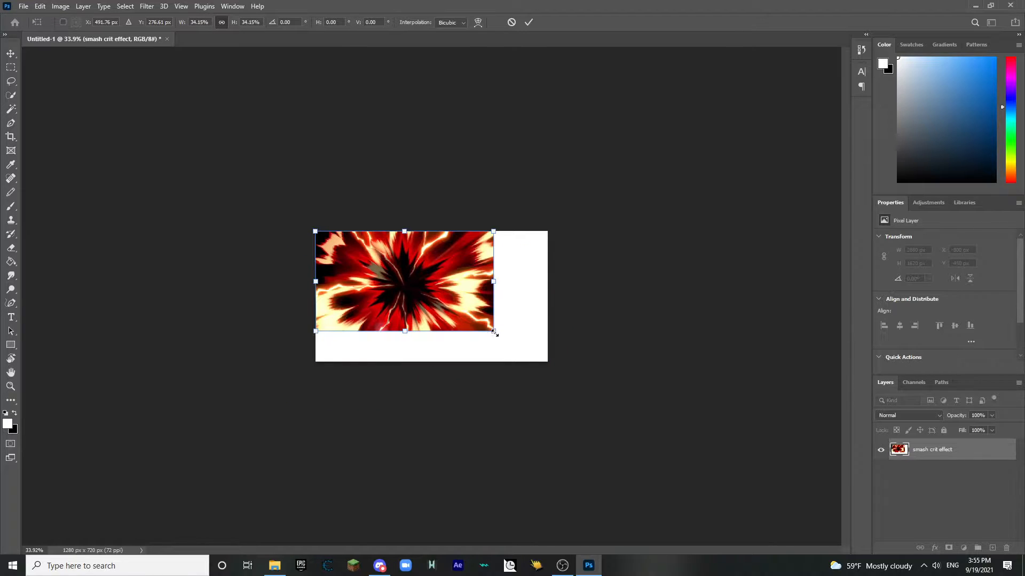
{"action": "left_click_drag", "start_coordinate": [494, 332], "coordinate": [548, 362]}
{"action": "key", "text": "Return"}
Step: Apply a Gaussian Blur with a radius of 6 pixels to the smash crit effect layer
{"action": "key", "text": "ctrl+space"}
{"action": "left_click_drag", "start_coordinate": [347, 315], "coordinate": [379, 317]}
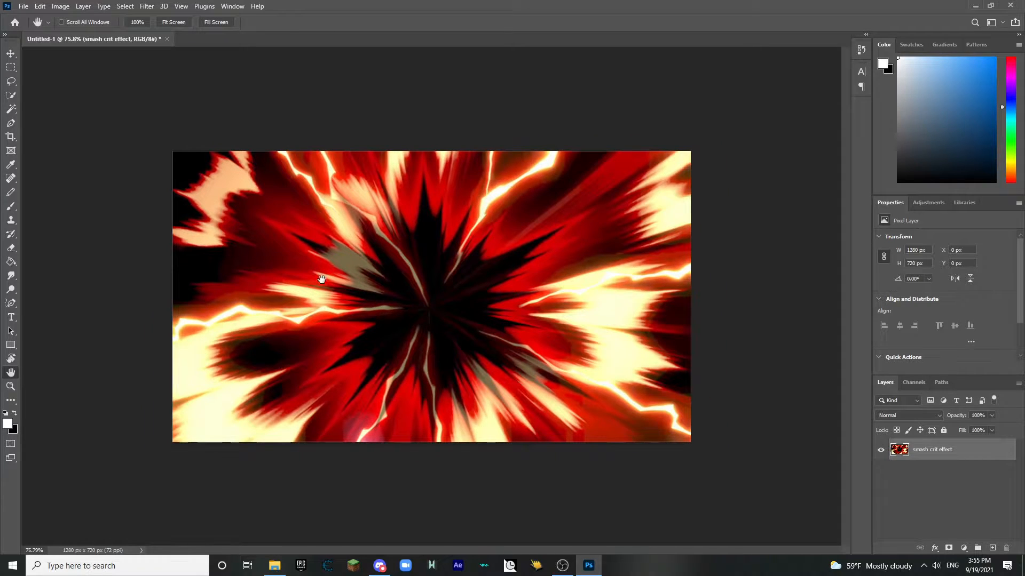
{"action": "left_click", "coordinate": [147, 6]}
{"action": "left_click", "coordinate": [155, 7]}
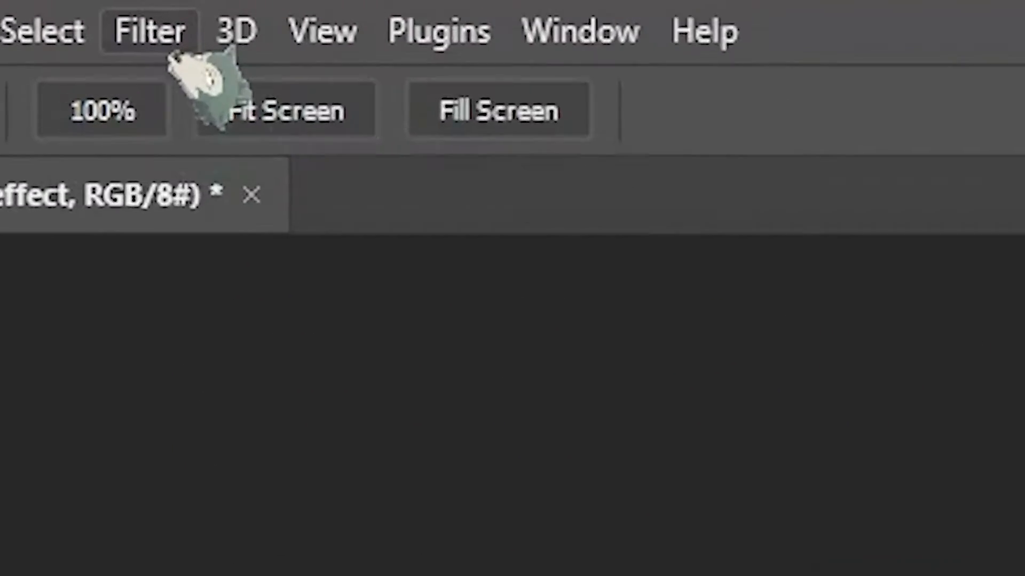
{"action": "left_click", "coordinate": [147, 6]}
{"action": "mouse_move", "coordinate": [245, 140]}
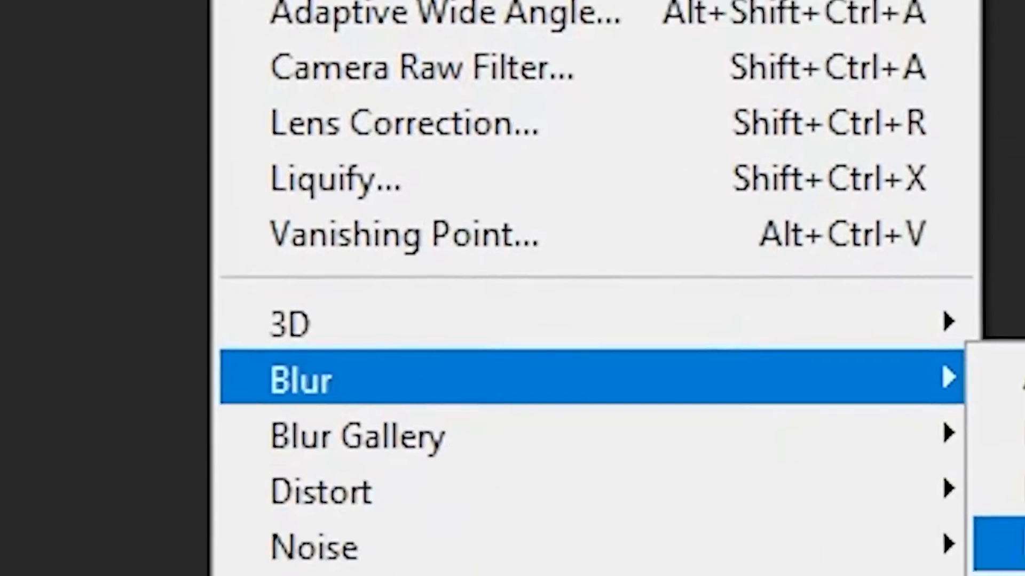
{"action": "left_click", "coordinate": [822, 263]}
{"action": "left_click_drag", "start_coordinate": [460, 248], "coordinate": [446, 249]}
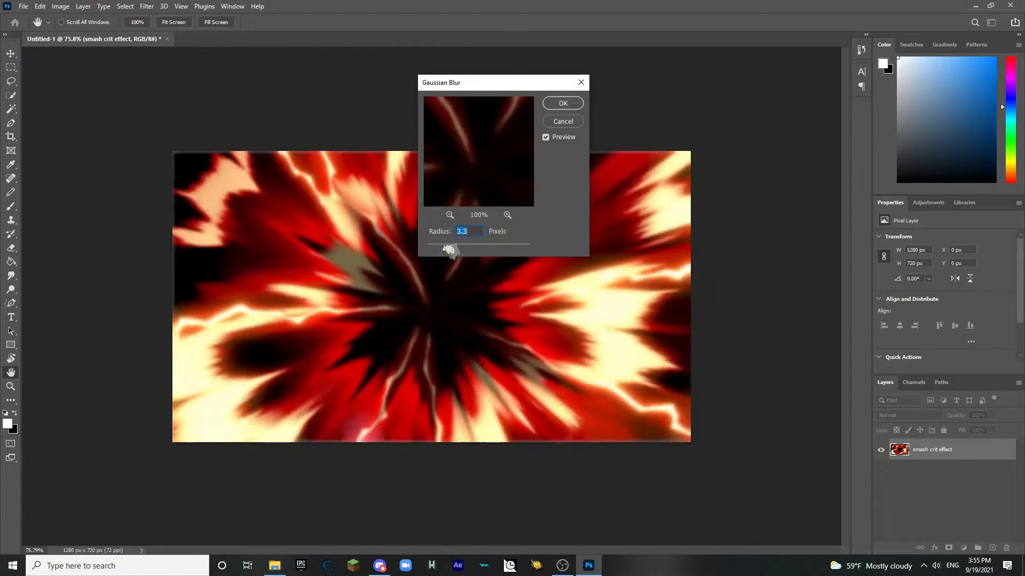
{"action": "mouse_move", "coordinate": [308, 537]}
{"action": "left_mouse_down"}
{"action": "mouse_move", "coordinate": [332, 540]}
{"action": "mouse_move", "coordinate": [322, 536]}
{"action": "left_mouse_up"}
{"action": "left_click", "coordinate": [400, 494]}
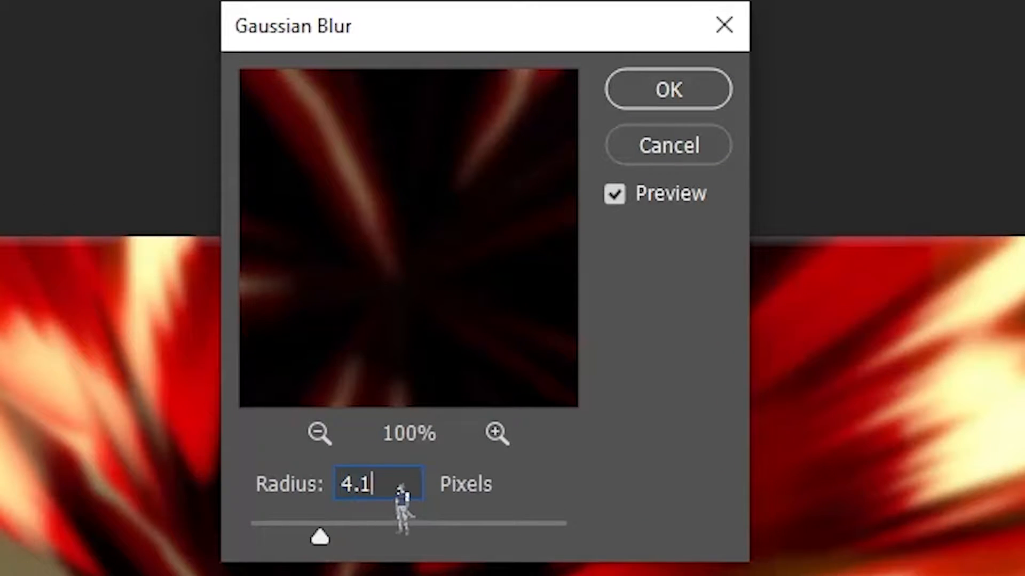
{"action": "type", "text": "6"}
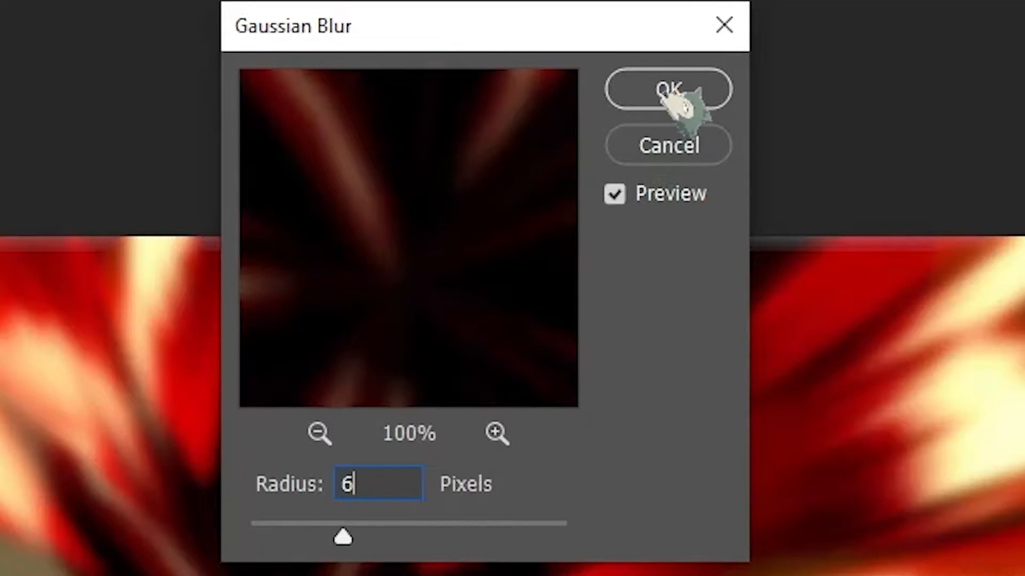
{"action": "left_click", "coordinate": [672, 94]}
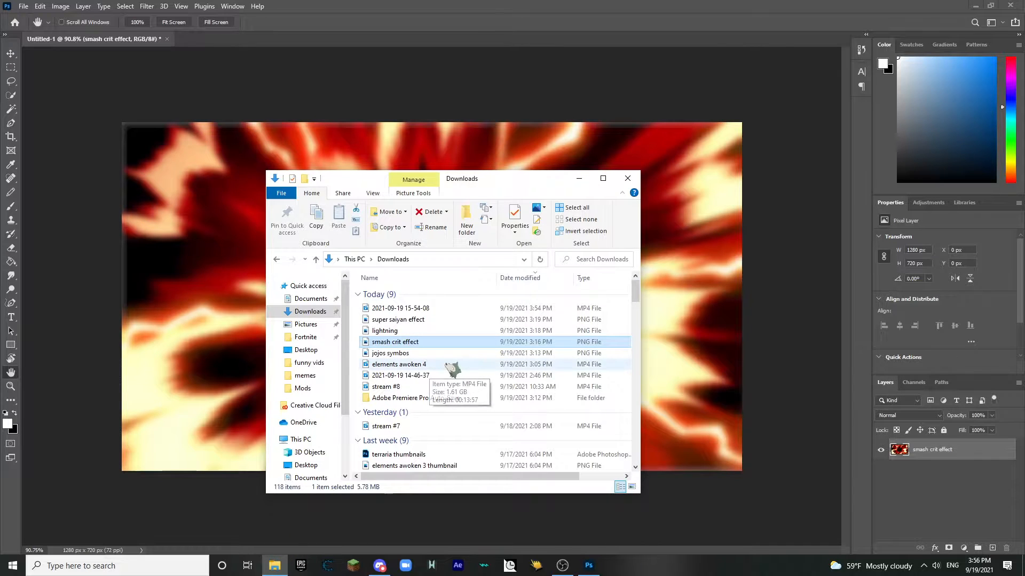
Step: Place the "lightning" image from Downloads above the background, enlarged to about 2184 × 946 px, at 60% opacity
{"action": "left_click", "coordinate": [944, 494]}
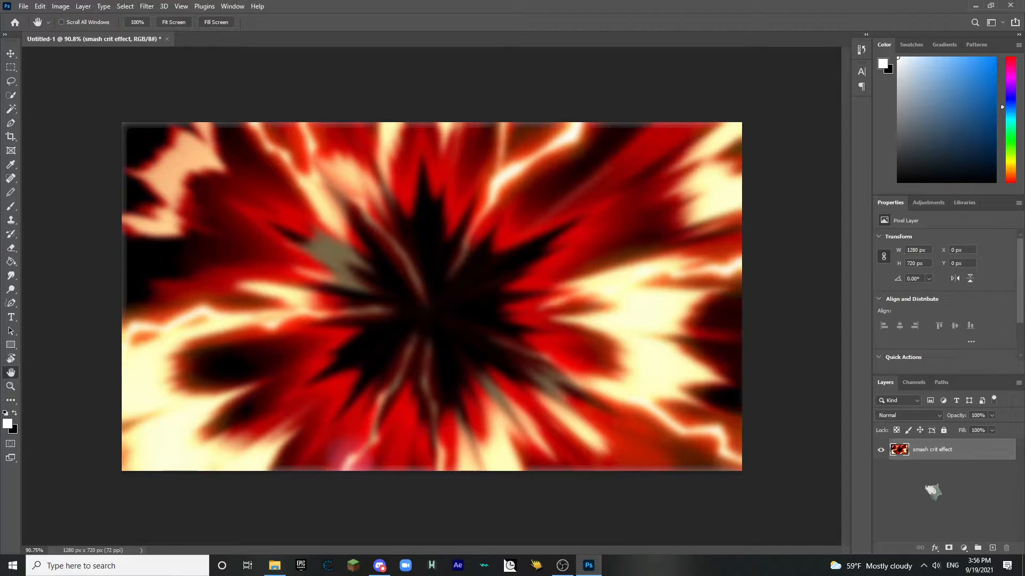
{"action": "left_click", "coordinate": [276, 560]}
{"action": "left_click_drag", "start_coordinate": [405, 329], "coordinate": [693, 357]}
{"action": "left_click_drag", "start_coordinate": [551, 312], "coordinate": [469, 241]}
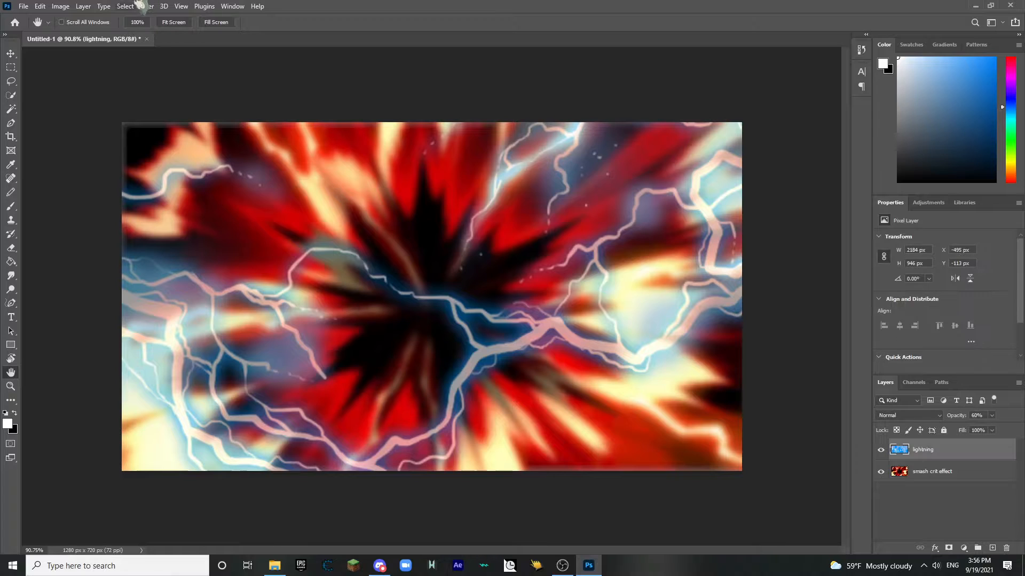
Step: Adjust the lightning layer's Hue/Saturation, setting hue to -20 and saturation to +100
{"action": "left_click", "coordinate": [68, 6]}
{"action": "mouse_move", "coordinate": [85, 5]}
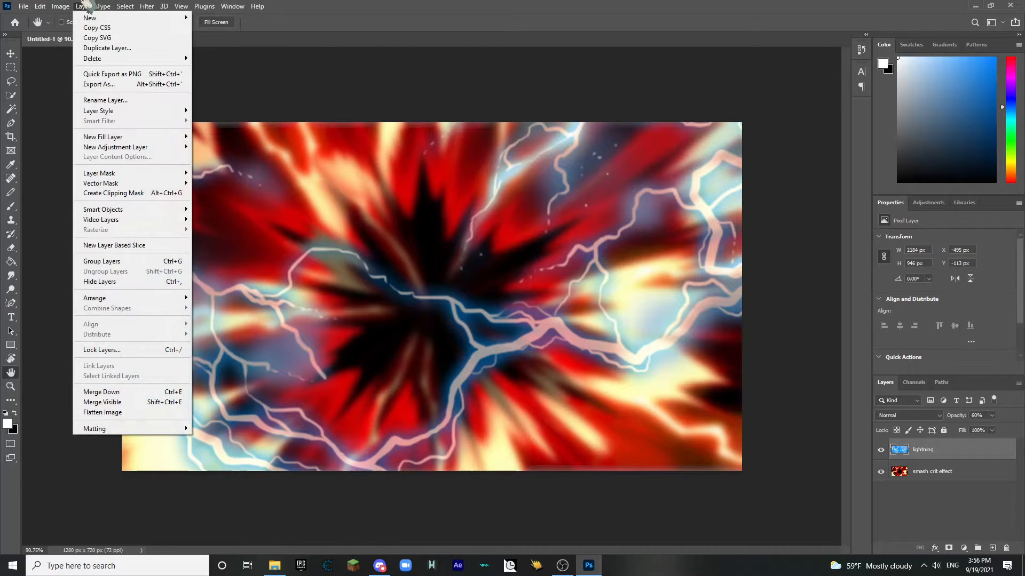
{"action": "mouse_move", "coordinate": [147, 6]}
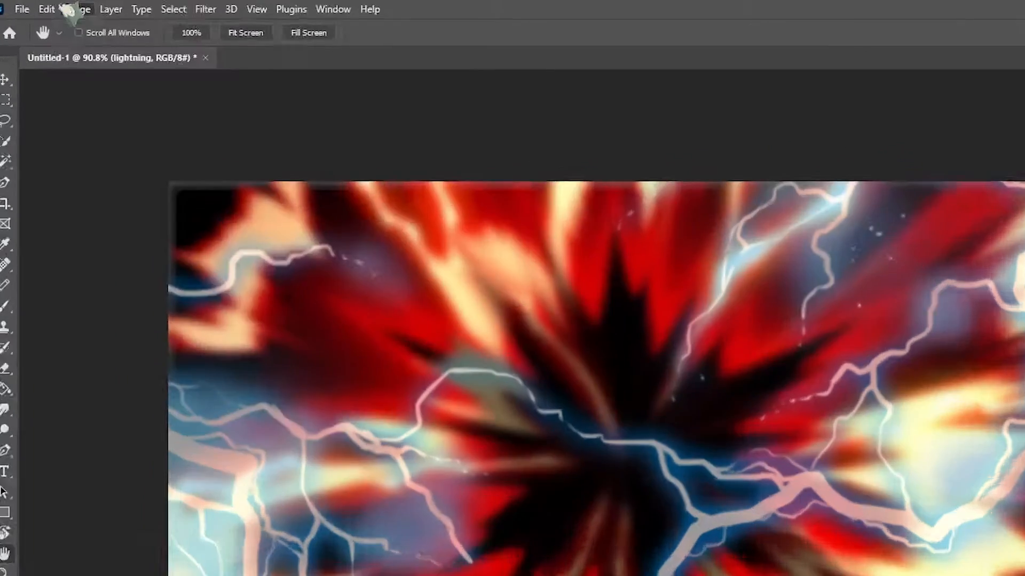
{"action": "left_click", "coordinate": [61, 6]}
{"action": "mouse_move", "coordinate": [80, 33]}
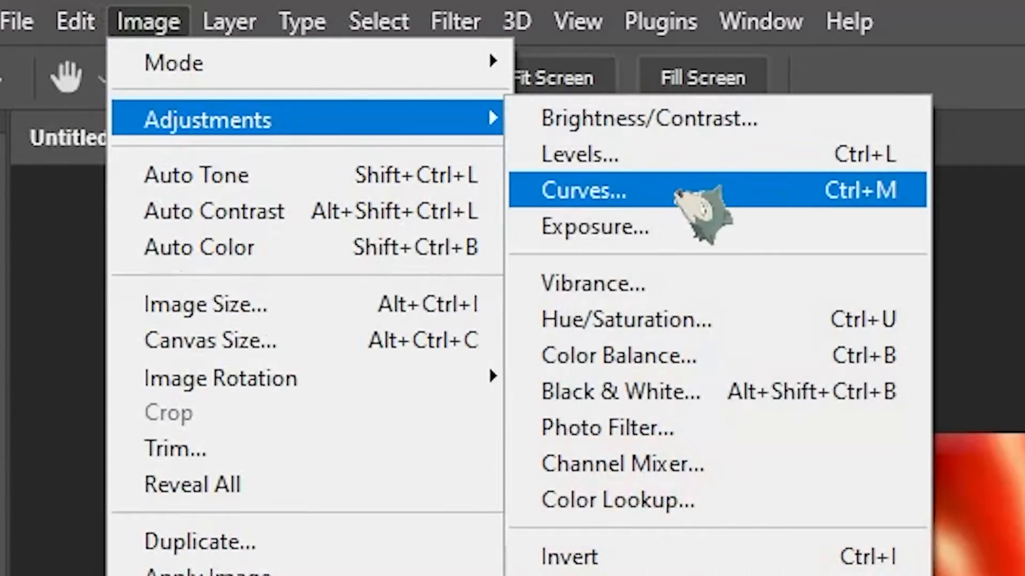
{"action": "left_click", "coordinate": [667, 319]}
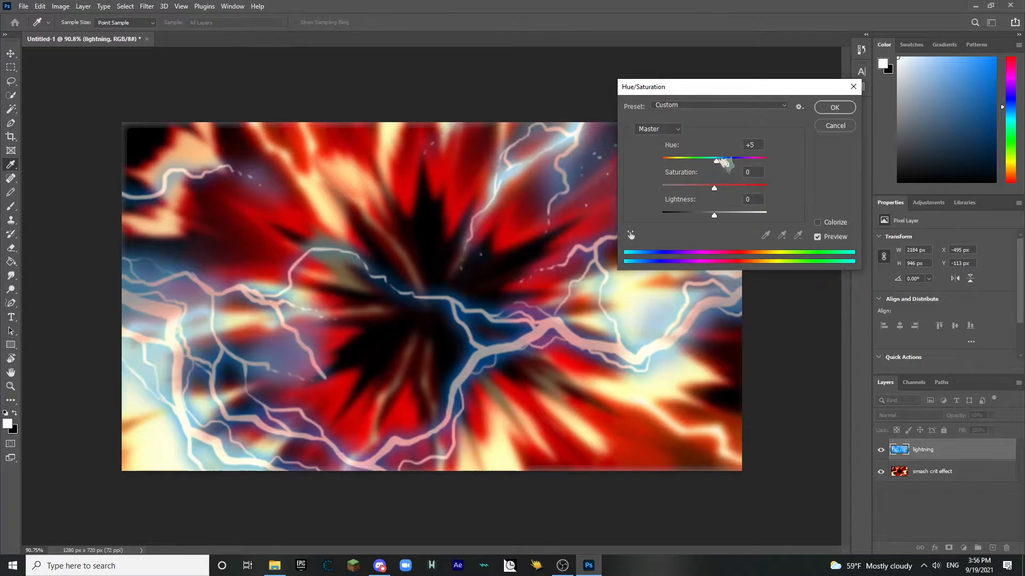
{"action": "mouse_move", "coordinate": [725, 162]}
{"action": "left_mouse_down"}
{"action": "mouse_move", "coordinate": [785, 176]}
{"action": "mouse_move", "coordinate": [705, 163]}
{"action": "left_mouse_up"}
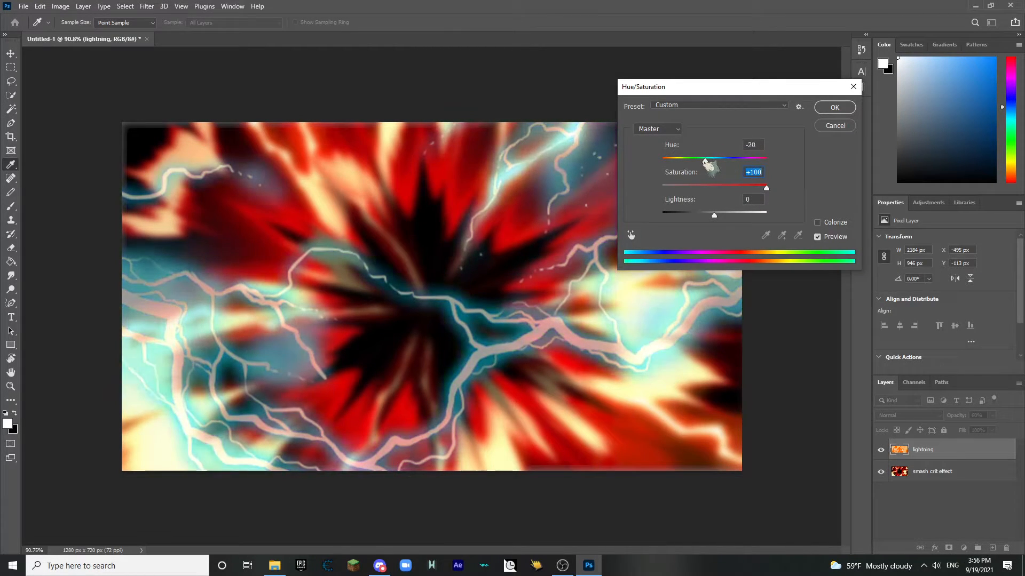
{"action": "left_click", "coordinate": [827, 110]}
{"action": "key", "text": "h"}
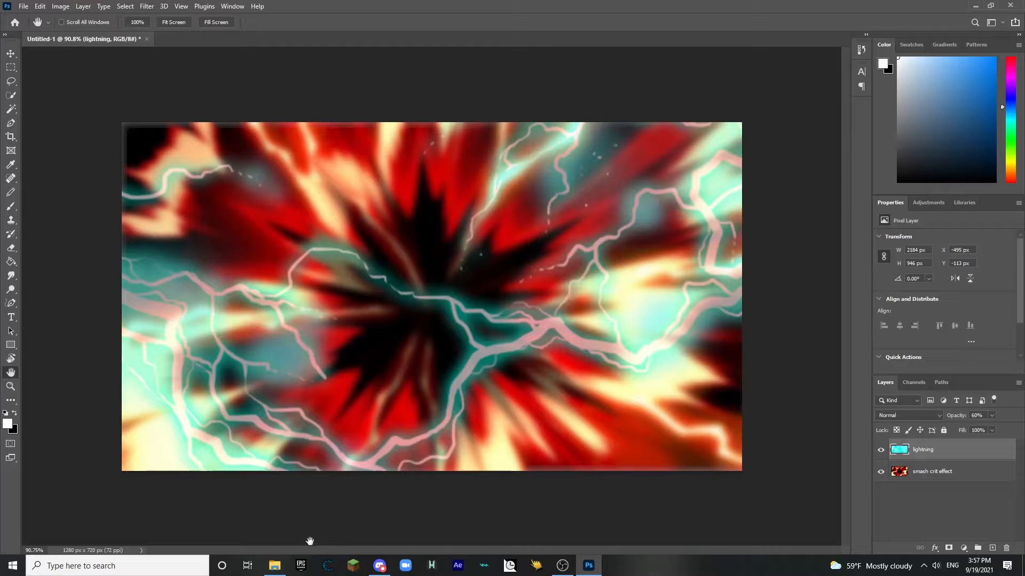
Step: Preview the "jojos symbos" image from Downloads and place it as a new layer above the lightning
{"action": "left_click", "coordinate": [275, 566]}
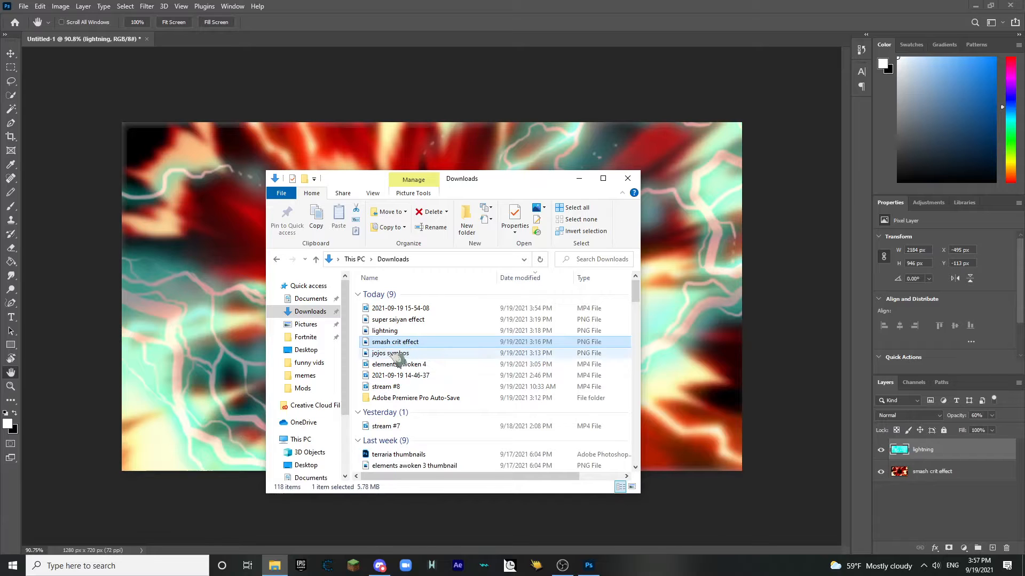
{"action": "double_click", "coordinate": [395, 354]}
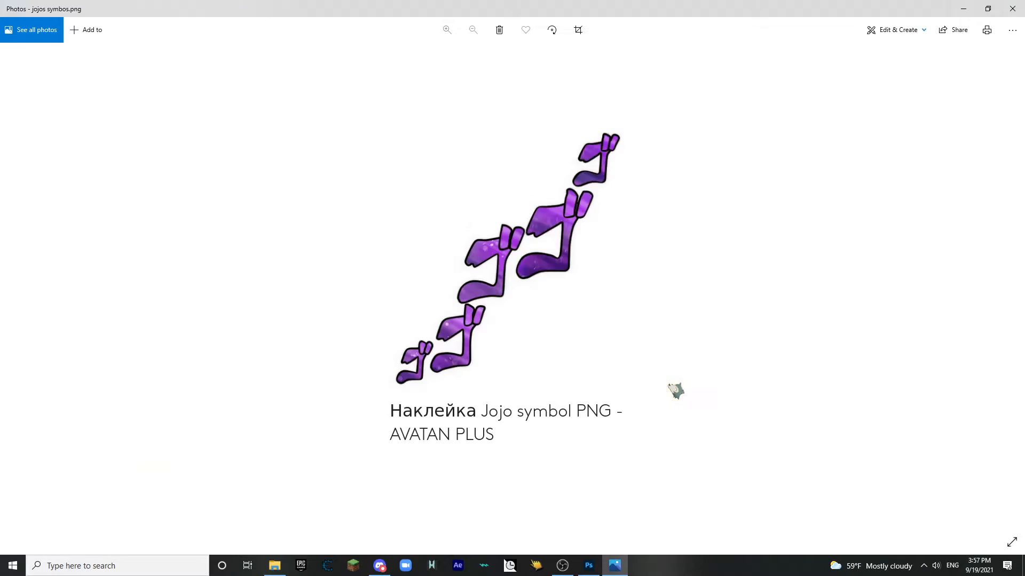
{"action": "left_click", "coordinate": [1020, 4]}
{"action": "left_click_drag", "start_coordinate": [386, 353], "coordinate": [664, 370]}
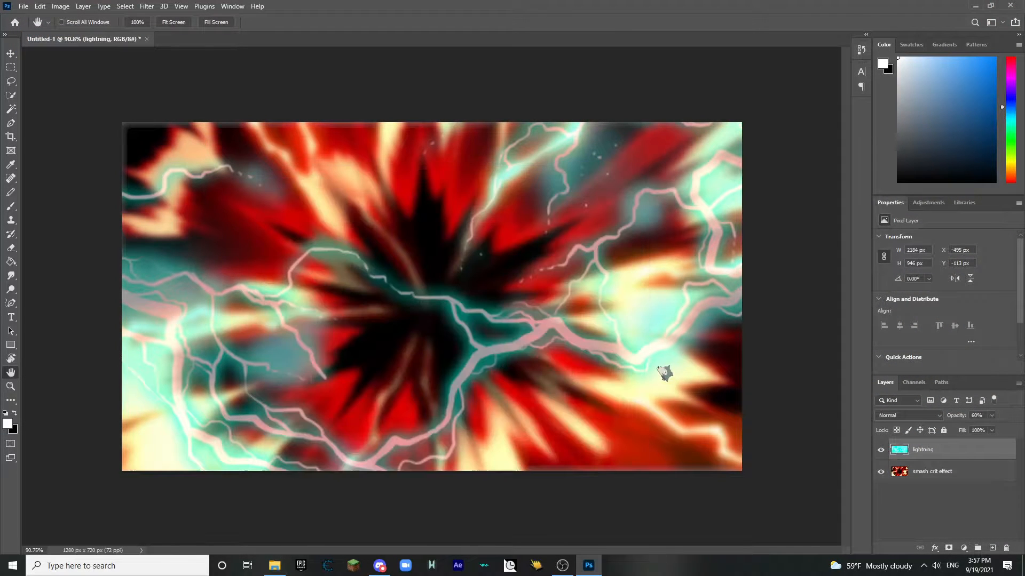
{"action": "key", "text": "Return"}
{"action": "key", "text": "h"}
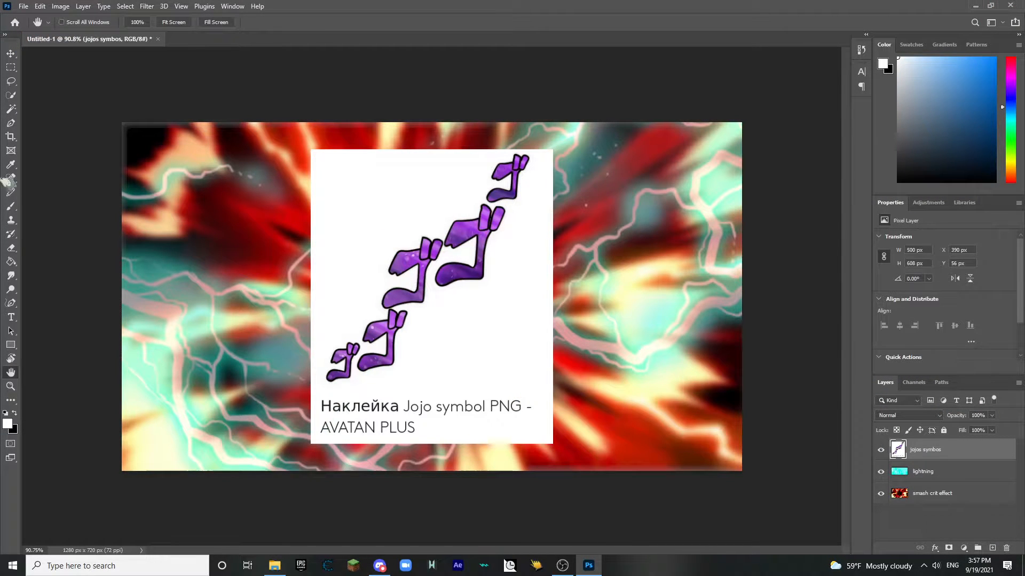
Step: Erase the caption text beneath the purple symbols on the jojos symbos layer
{"action": "left_click", "coordinate": [12, 247]}
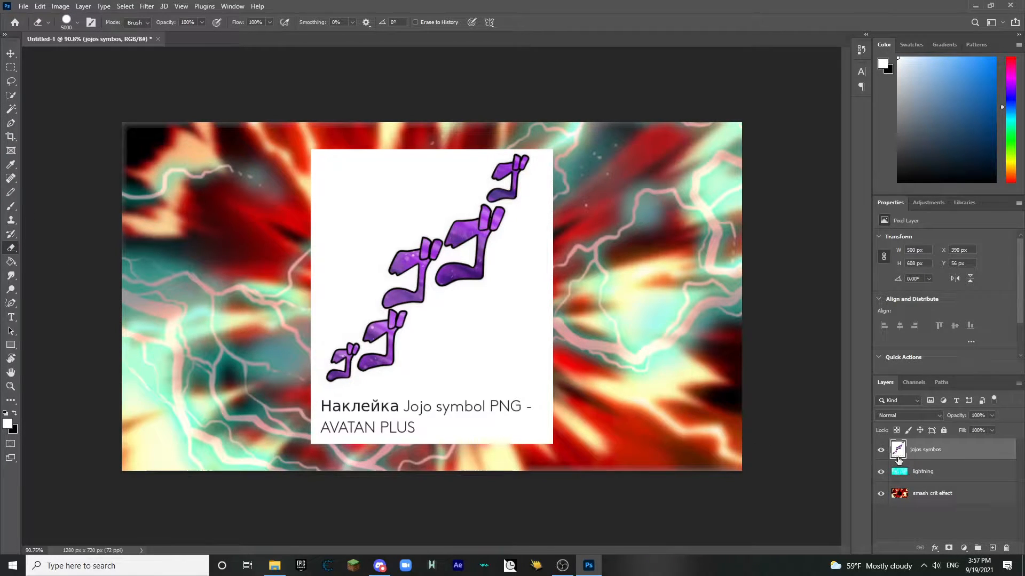
{"action": "right_click", "coordinate": [983, 450]}
{"action": "left_click", "coordinate": [890, 151]}
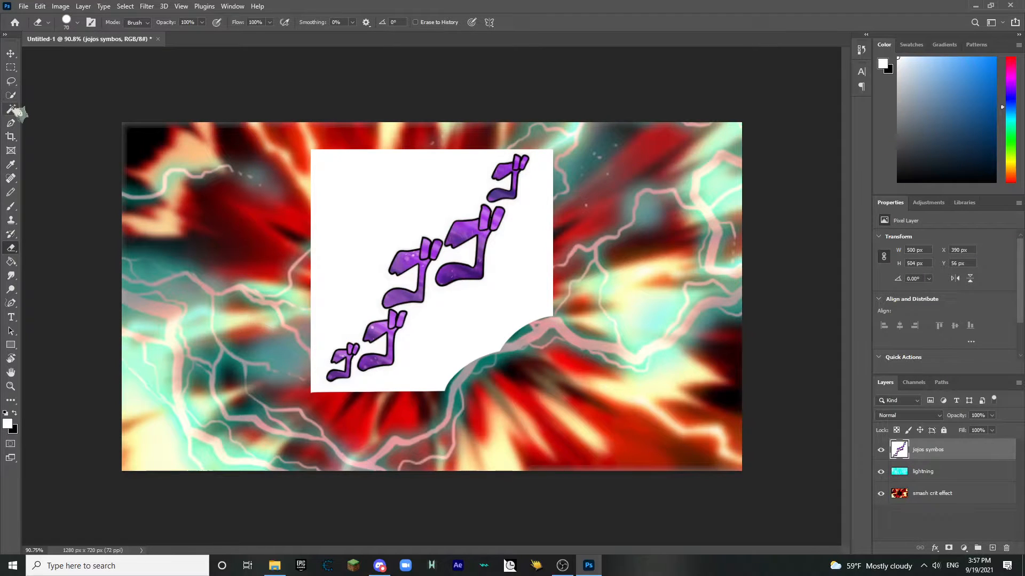
Step: Remove the white background around the purple symbols using a Magic Wand selection, and clear the selection
{"action": "left_click", "coordinate": [11, 109]}
{"action": "left_click", "coordinate": [344, 201]}
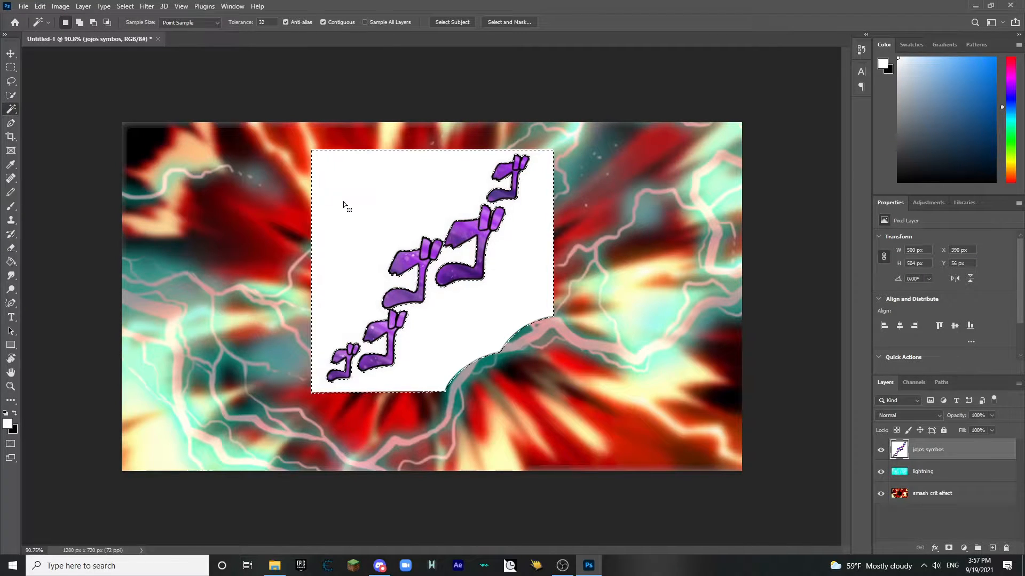
{"action": "key", "text": "Delete"}
{"action": "key", "text": "ctrl+d"}
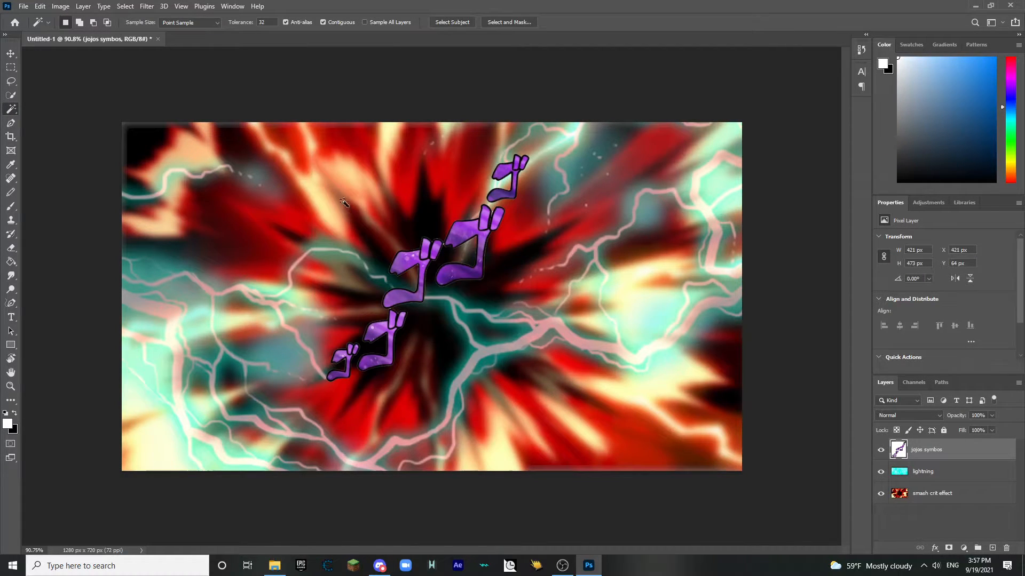
Step: Enlarge and reposition the purple symbols across the canvas, with their layer beneath the lightning at 50% opacity
{"action": "left_click", "coordinate": [11, 373]}
{"action": "key", "text": "ctrl+t"}
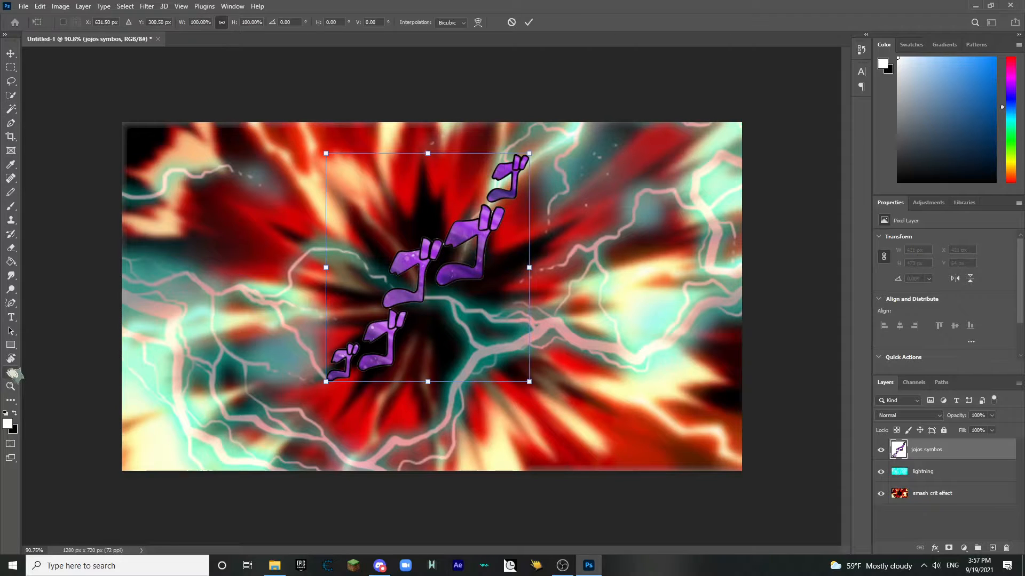
{"action": "left_click_drag", "start_coordinate": [526, 262], "coordinate": [701, 267]}
{"action": "left_click_drag", "start_coordinate": [607, 326], "coordinate": [399, 356]}
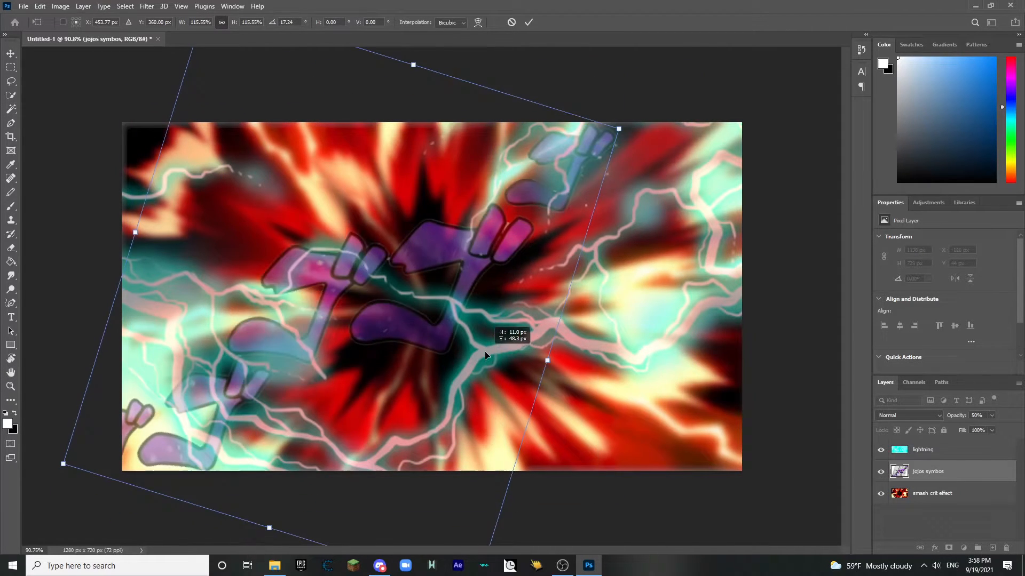
Step: Try repositioning the enlarged jojos symbos layer and rotating it to 11.79°, and undo that transform
{"action": "left_click_drag", "start_coordinate": [485, 352], "coordinate": [470, 344]}
{"action": "left_click_drag", "start_coordinate": [593, 337], "coordinate": [613, 313]}
{"action": "key", "text": "Return"}
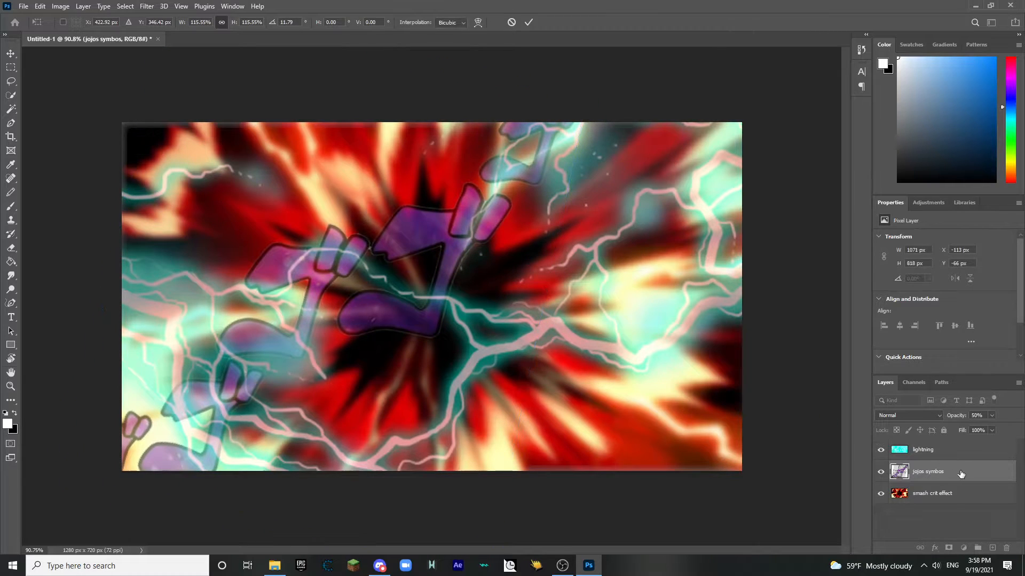
{"action": "key", "text": "h"}
{"action": "key", "text": "ctrl+z"}
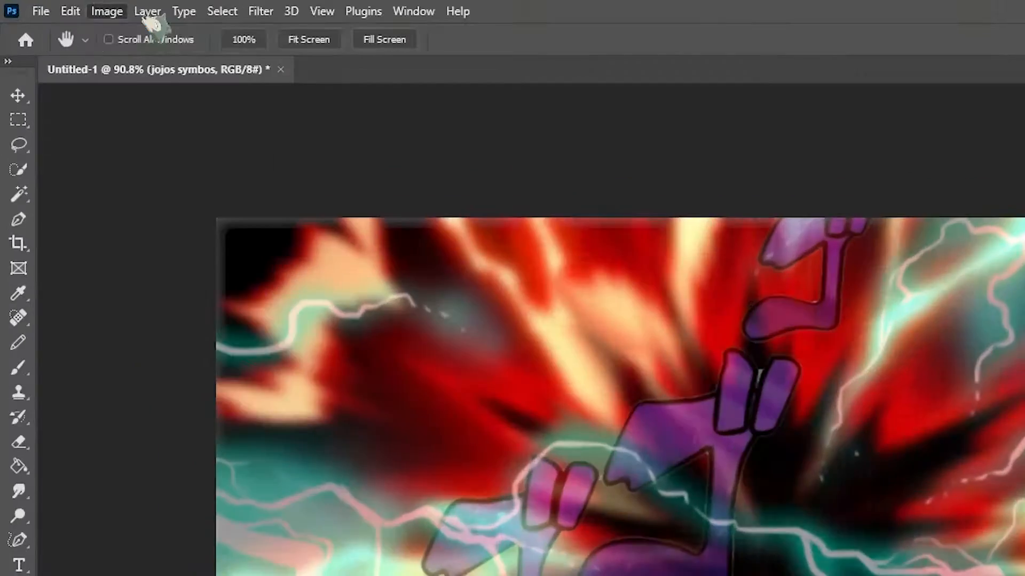
Step: Redo the undone free transform of the jojos symbos layer, and deselect the layer
{"action": "left_click", "coordinate": [40, 5]}
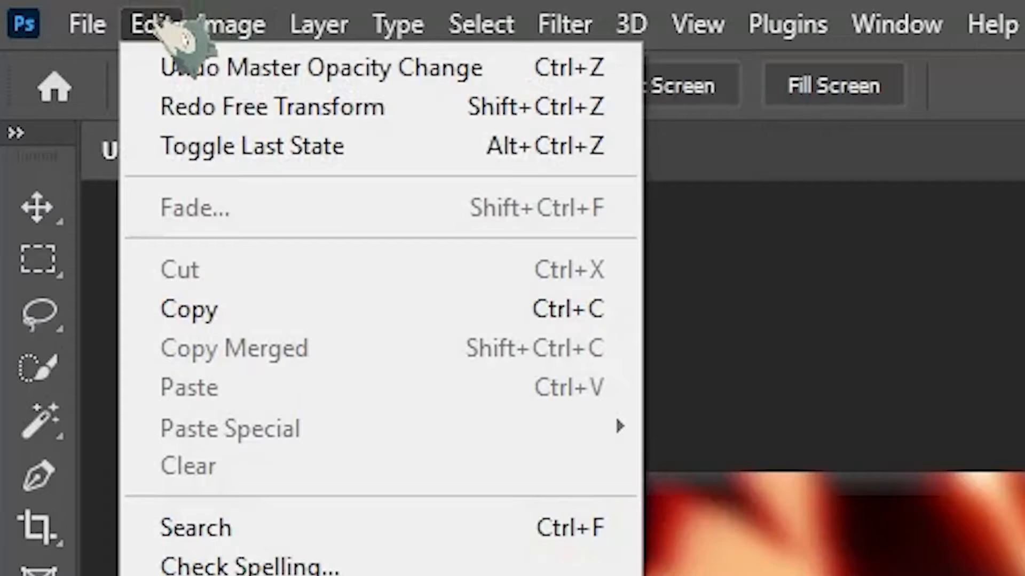
{"action": "left_click", "coordinate": [224, 109]}
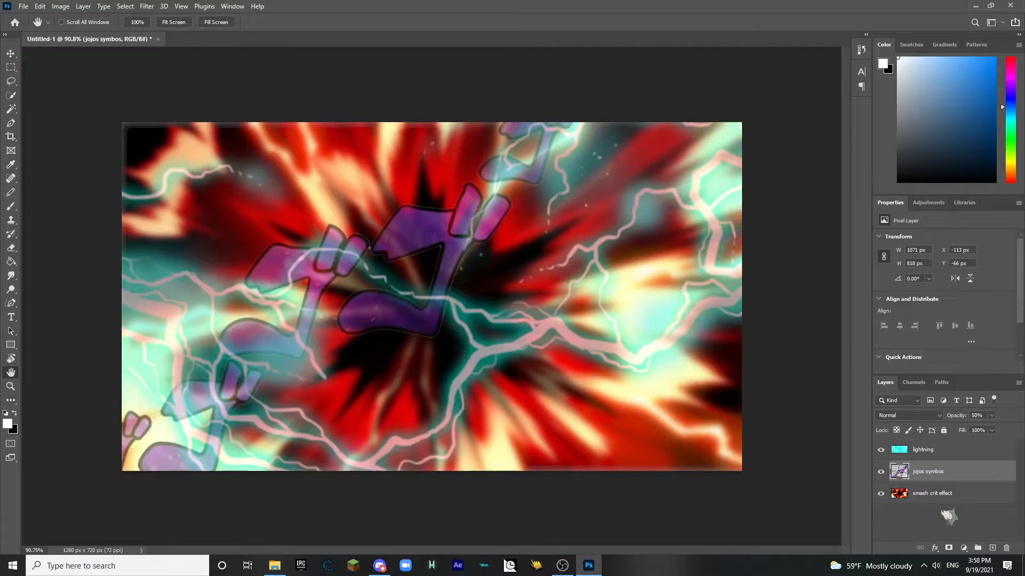
{"action": "left_click", "coordinate": [950, 518]}
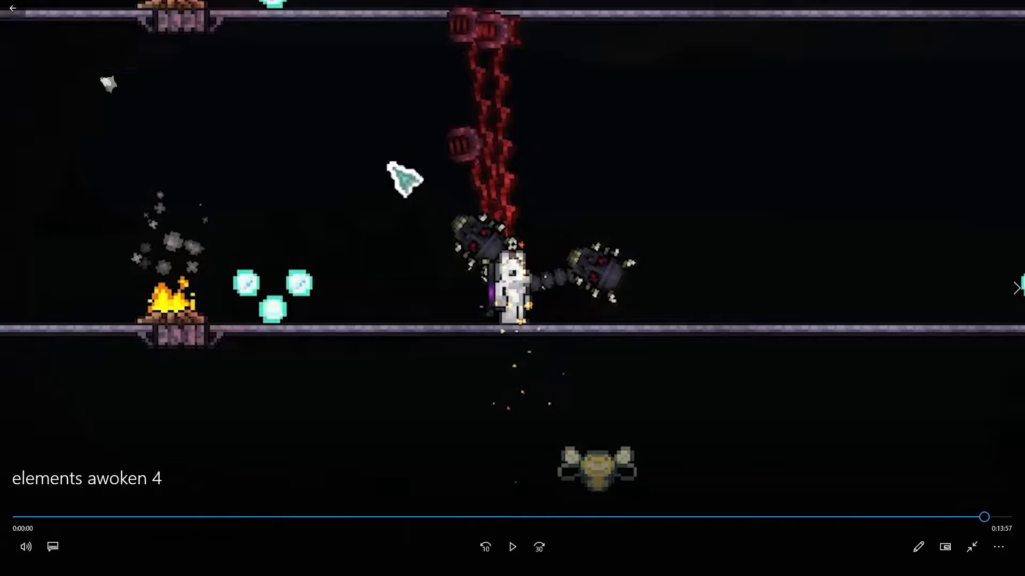
Step: Close the gameplay video and place its screenshot from Downloads onto the canvas at 75.22% scale, moved to the middle
{"action": "left_click", "coordinate": [12, 9]}
{"action": "left_click", "coordinate": [1011, 8]}
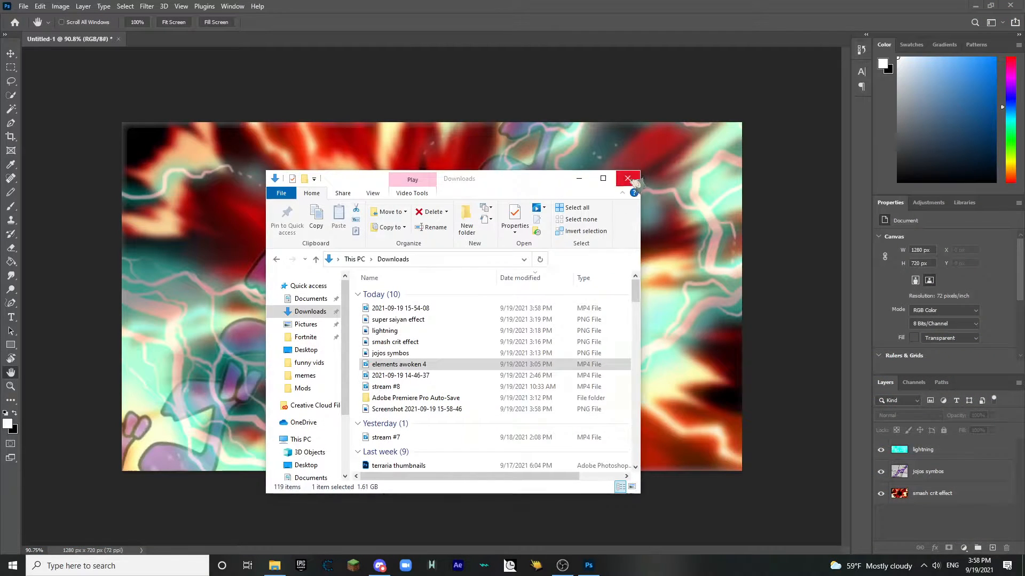
{"action": "left_click_drag", "start_coordinate": [405, 309], "coordinate": [222, 332]}
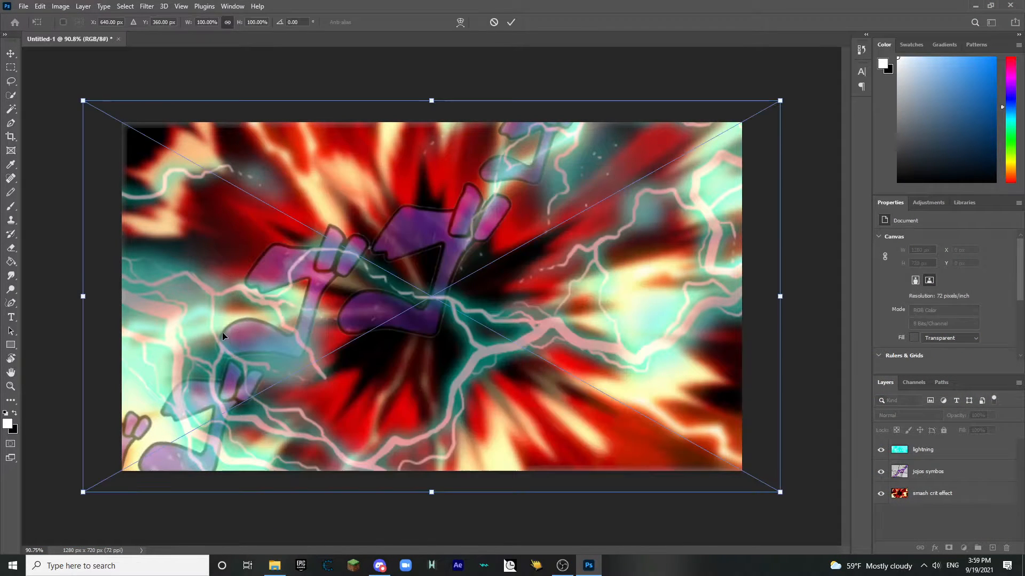
{"action": "left_click_drag", "start_coordinate": [779, 296], "coordinate": [606, 297]}
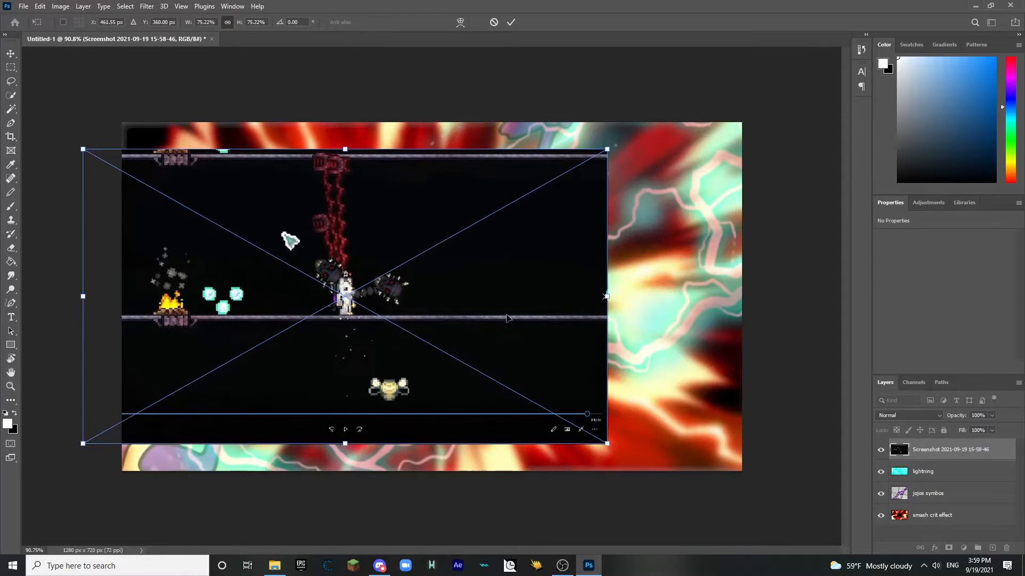
{"action": "left_click_drag", "start_coordinate": [418, 308], "coordinate": [523, 308]}
{"action": "left_click", "coordinate": [971, 453]}
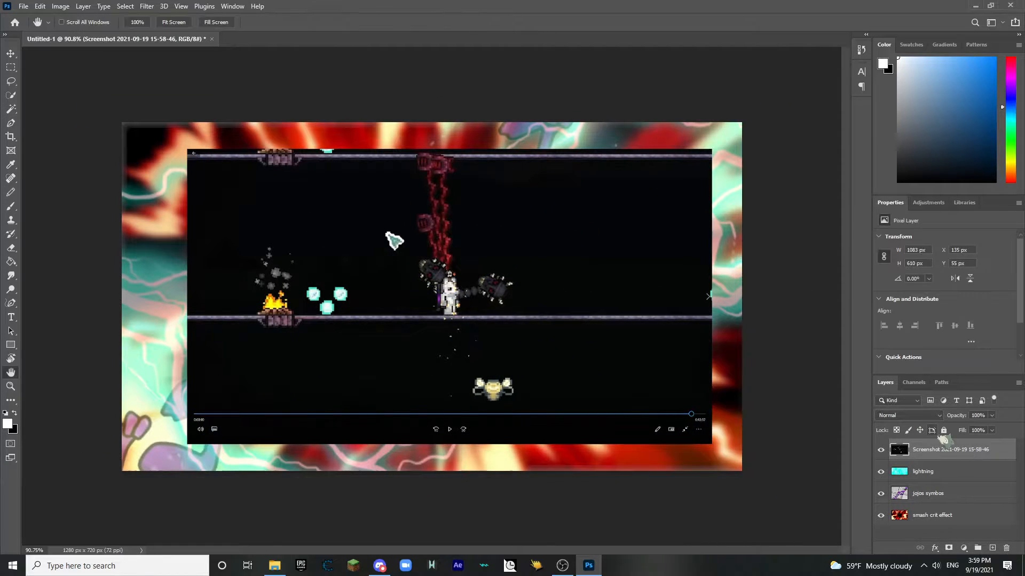
Step: Erase the left part of the gameplay screenshot, up to the white character, with a very large Eraser brush
{"action": "left_click", "coordinate": [11, 248]}
{"action": "key", "text": "bracketright"}
{"action": "key", "text": "bracketright"}
{"action": "key", "text": "bracketright"}
{"action": "key", "text": "bracketright"}
{"action": "key", "text": "bracketright"}
{"action": "key", "text": "bracketright"}
{"action": "key", "text": "bracketright"}
{"action": "key", "text": "bracketright"}
{"action": "key", "text": "bracketright"}
{"action": "key", "text": "bracketright"}
{"action": "key", "text": "bracketright"}
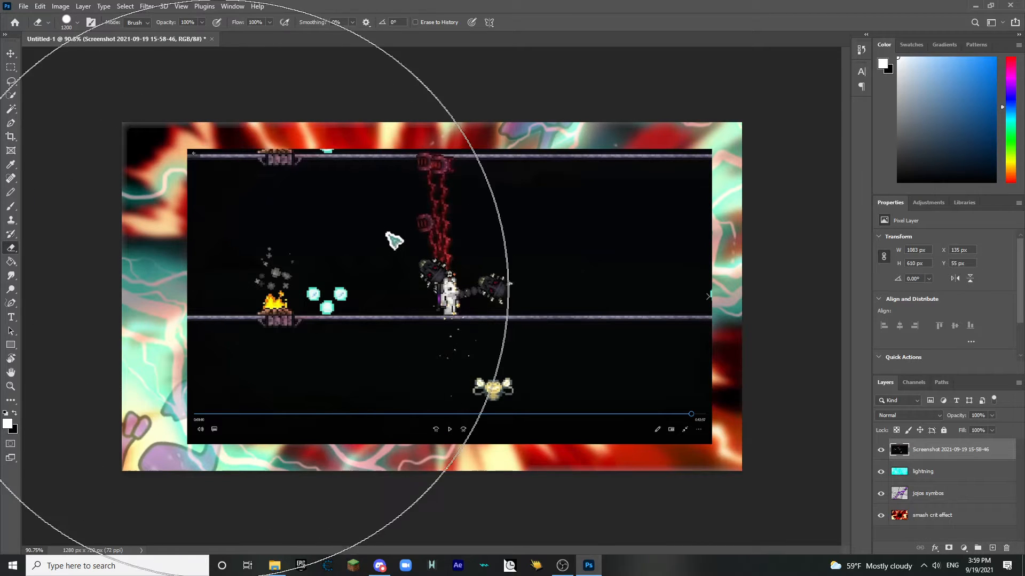
{"action": "key", "text": "bracketleft"}
{"action": "key", "text": "bracketleft"}
{"action": "key", "text": "bracketleft"}
{"action": "mouse_move", "coordinate": [189, 259]}
{"action": "left_mouse_down"}
{"action": "mouse_move", "coordinate": [175, 313]}
{"action": "mouse_move", "coordinate": [196, 400]}
{"action": "left_mouse_up"}
Step: Try another erasing stroke along the screenshot's remaining left edge with a resized brush, and undo it
{"action": "key", "text": "bracketleft"}
{"action": "key", "text": "bracketleft"}
{"action": "key", "text": "bracketleft"}
{"action": "key", "text": "bracketleft"}
{"action": "key", "text": "bracketleft"}
{"action": "key", "text": "bracketleft"}
{"action": "key", "text": "bracketleft"}
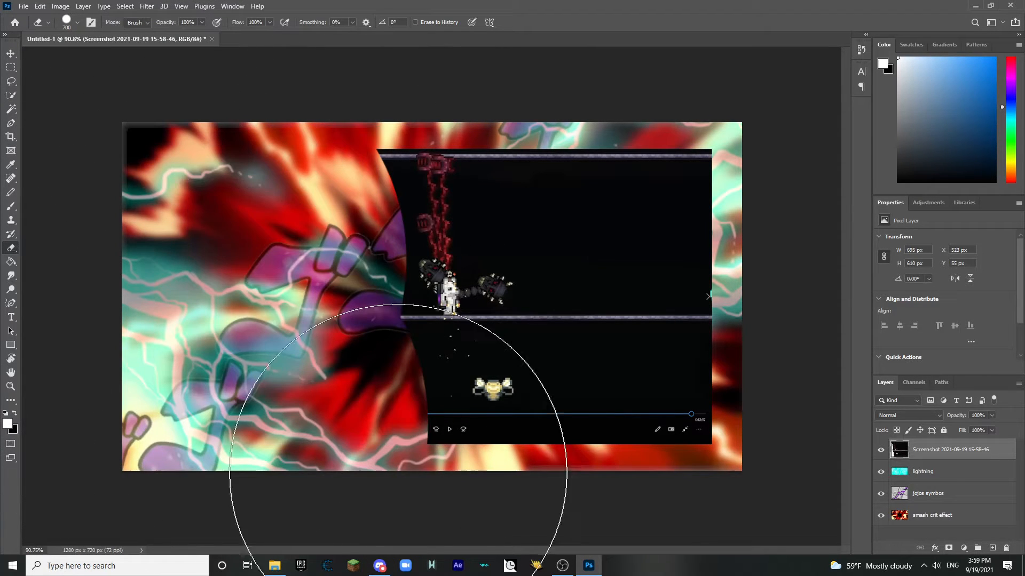
{"action": "key", "text": "bracketright"}
{"action": "key", "text": "bracketright"}
{"action": "key", "text": "bracketright"}
{"action": "mouse_move", "coordinate": [419, 418]}
{"action": "left_mouse_down"}
{"action": "mouse_move", "coordinate": [456, 430]}
{"action": "mouse_move", "coordinate": [648, 405]}
{"action": "mouse_move", "coordinate": [627, 298]}
{"action": "mouse_move", "coordinate": [652, 114]}
{"action": "mouse_move", "coordinate": [434, 115]}
{"action": "mouse_move", "coordinate": [246, 91]}
{"action": "left_mouse_up"}
{"action": "key", "text": "ctrl+z"}
Step: Erase the rest of the gameplay screenshot down to a small patch around the white character, using smaller Eraser brushes
{"action": "key", "text": "bracketleft"}
{"action": "key", "text": "bracketleft"}
{"action": "key", "text": "bracketleft"}
{"action": "key", "text": "bracketleft"}
{"action": "key", "text": "bracketleft"}
{"action": "key", "text": "bracketleft"}
{"action": "key", "text": "bracketleft"}
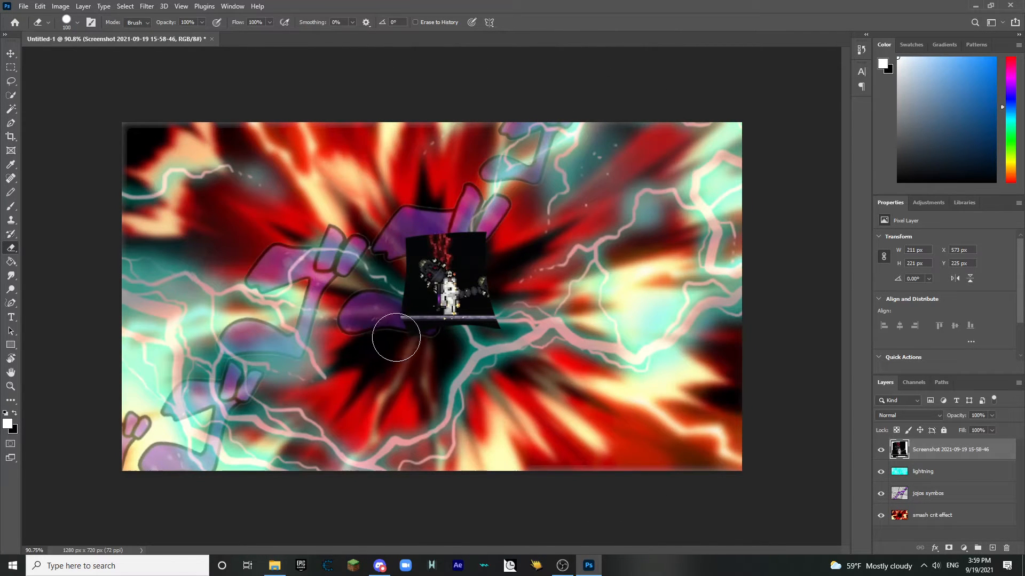
{"action": "left_click_drag", "start_coordinate": [503, 282], "coordinate": [506, 325]}
Step: Hide the lightning, jojos symbos and smash crit effect layers
{"action": "left_click", "coordinate": [881, 471]}
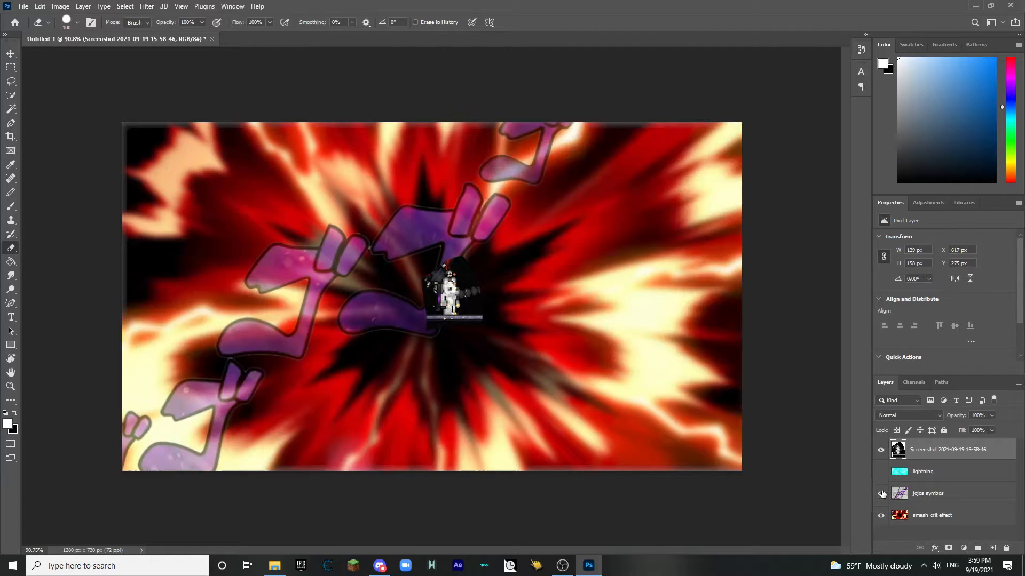
{"action": "left_click", "coordinate": [880, 493]}
{"action": "left_click", "coordinate": [881, 515]}
Step: Enlarge the remaining character patch to 399.07% on the blank canvas
{"action": "left_click", "coordinate": [11, 373]}
{"action": "left_click_drag", "start_coordinate": [421, 353], "coordinate": [430, 373]}
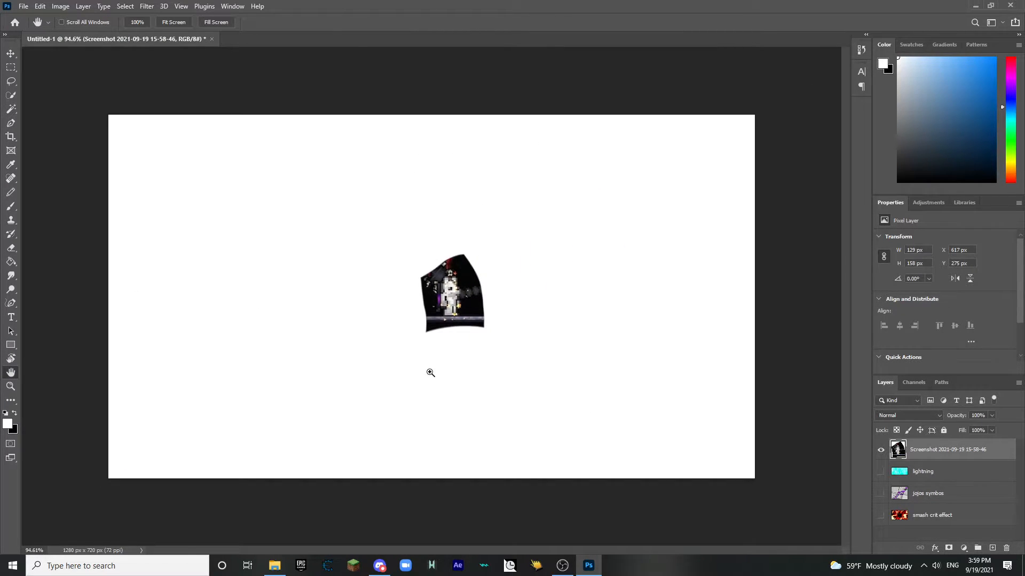
{"action": "key", "text": "ctrl+t"}
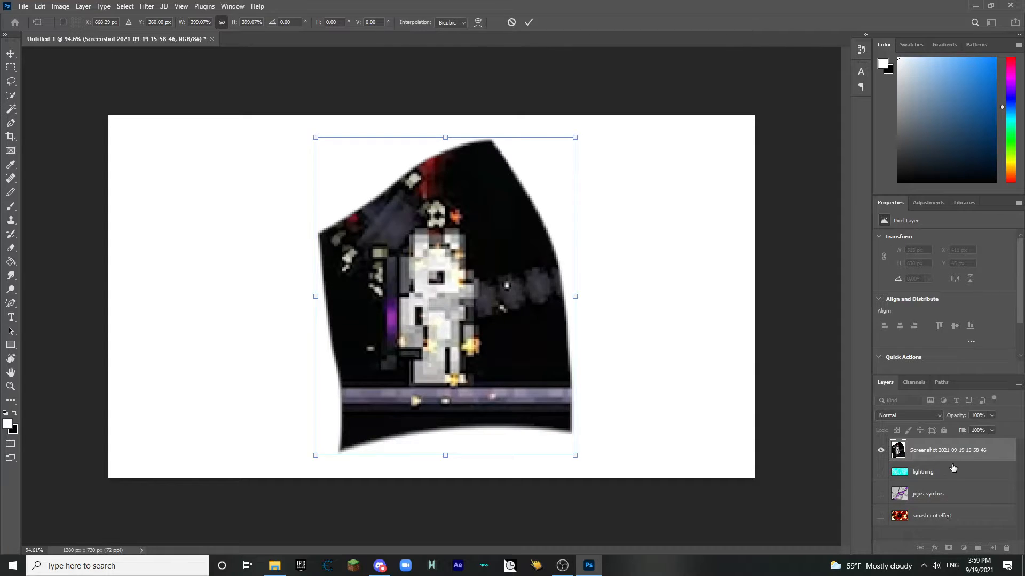
{"action": "key", "text": "Return"}
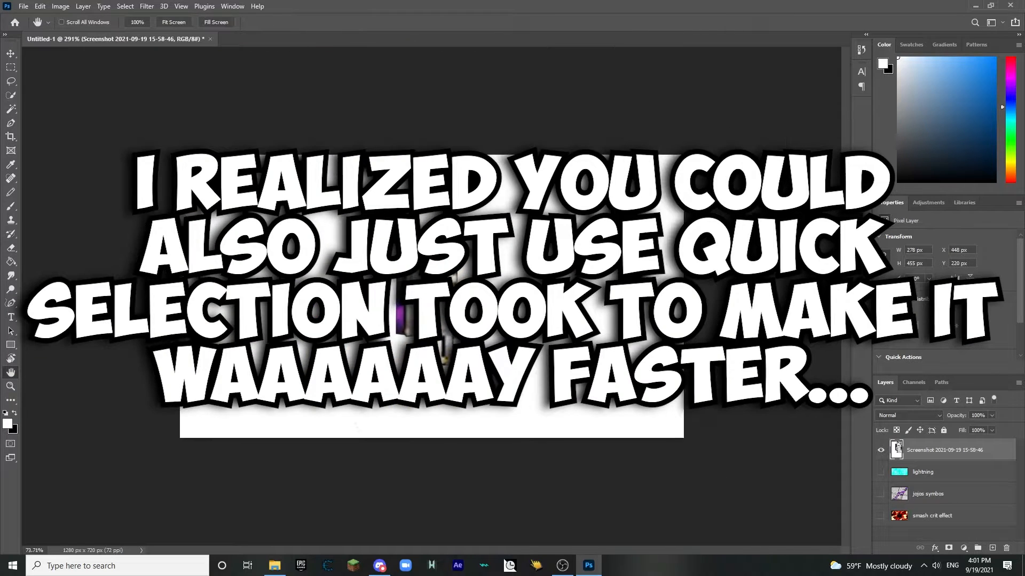
Step: Show the lightning, jojos symbos and smash crit effect layers again
{"action": "key", "text": "ctrl+t"}
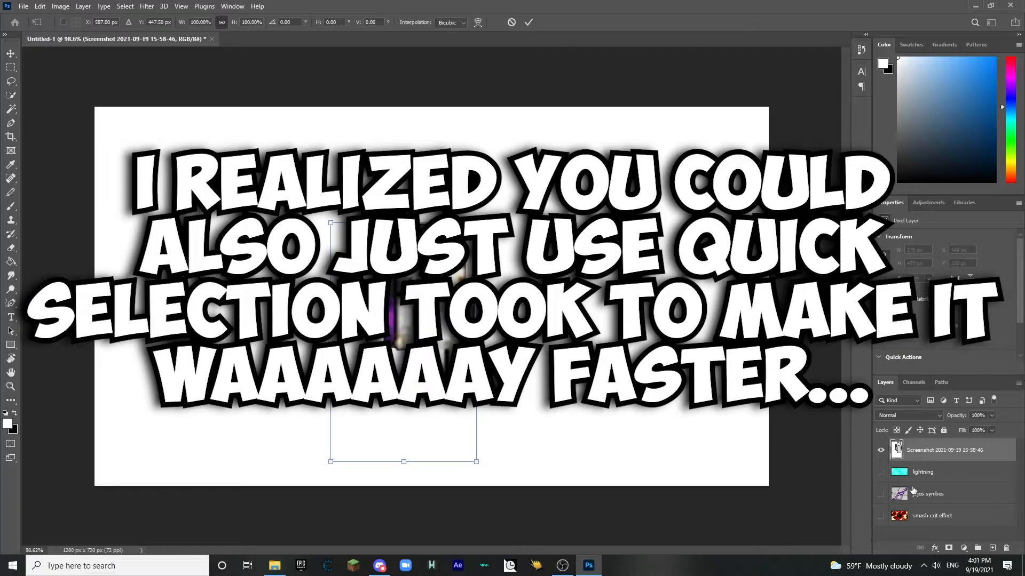
{"action": "left_click", "coordinate": [881, 473]}
{"action": "left_click", "coordinate": [880, 494]}
{"action": "left_click", "coordinate": [881, 516]}
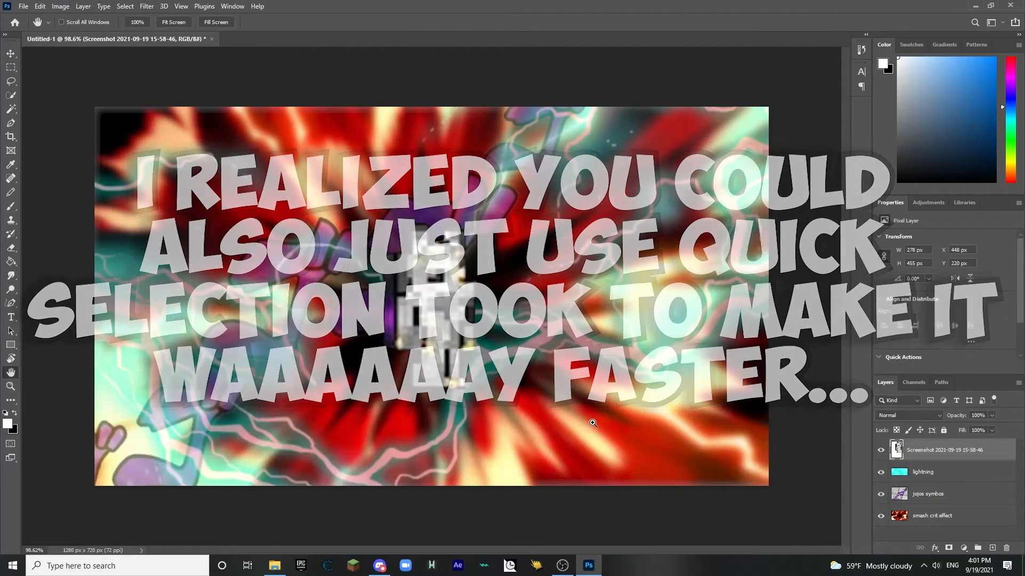
Step: Enlarge the cut-out character to about 376 × 616 px and position it slightly left of the canvas centre
{"action": "key", "text": "ctrl+t"}
{"action": "left_click_drag", "start_coordinate": [477, 342], "coordinate": [550, 344]}
{"action": "left_click_drag", "start_coordinate": [538, 348], "coordinate": [479, 347]}
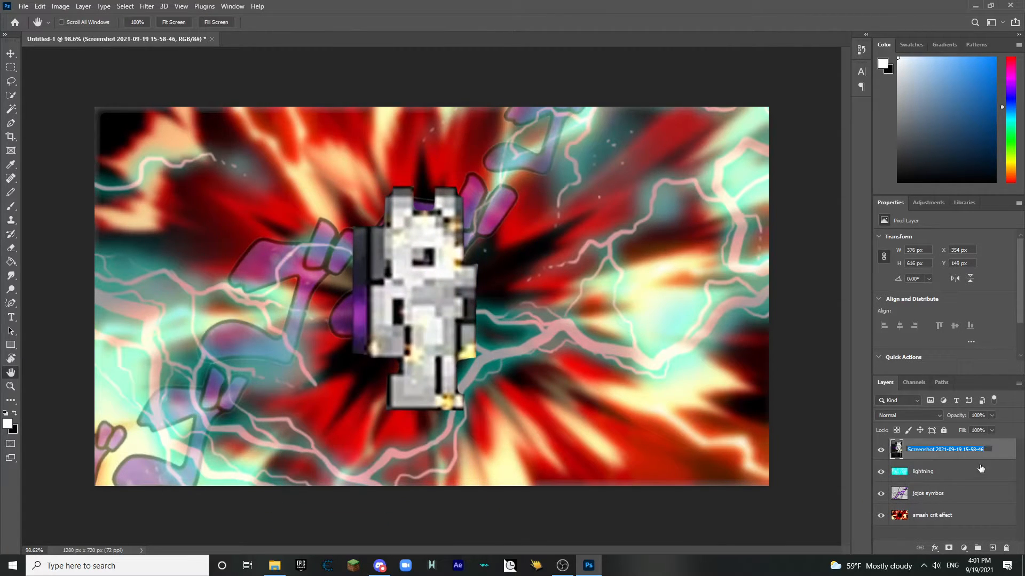
Step: Move the character's screenshot layer directly beneath the lightning layer
{"action": "left_click_drag", "start_coordinate": [980, 451], "coordinate": [961, 502]}
{"action": "left_click_drag", "start_coordinate": [926, 468], "coordinate": [938, 466]}
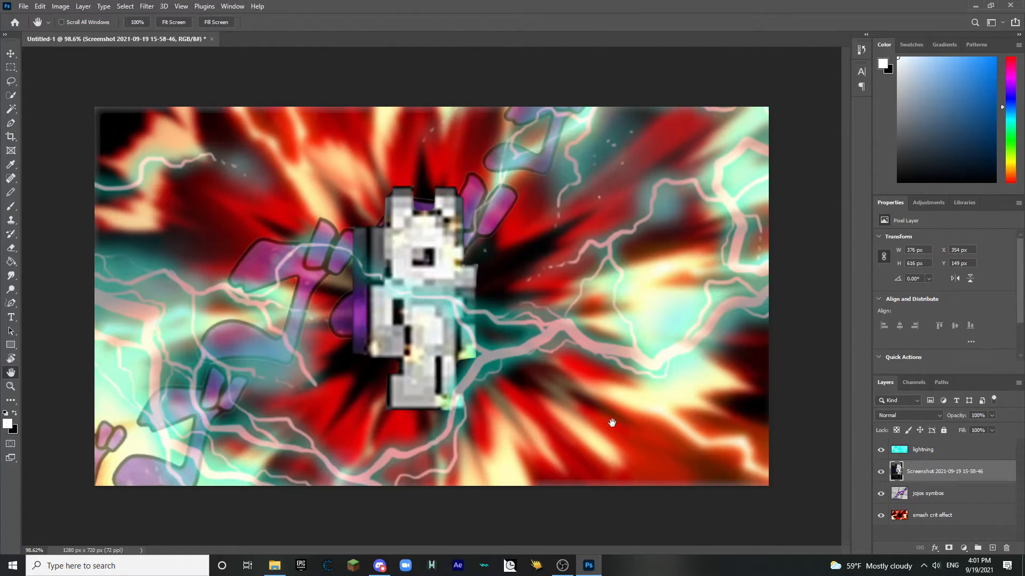
{"action": "key", "text": "ctrl+t"}
Step: Move the lightning higher on the canvas, to about X -493 px and Y -181 px
{"action": "left_click", "coordinate": [938, 456]}
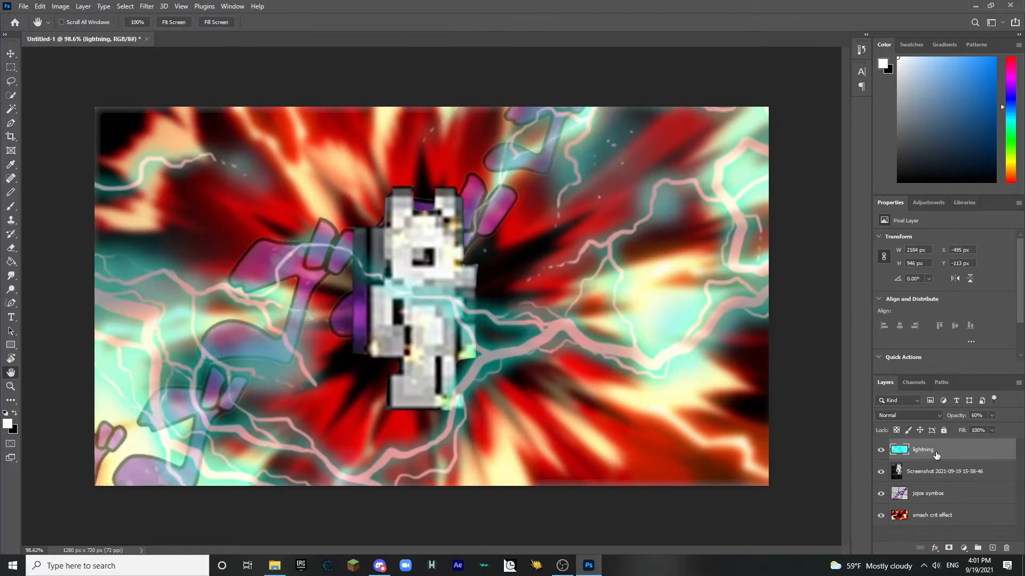
{"action": "key", "text": "ctrl+t"}
{"action": "left_click_drag", "start_coordinate": [669, 341], "coordinate": [670, 305]}
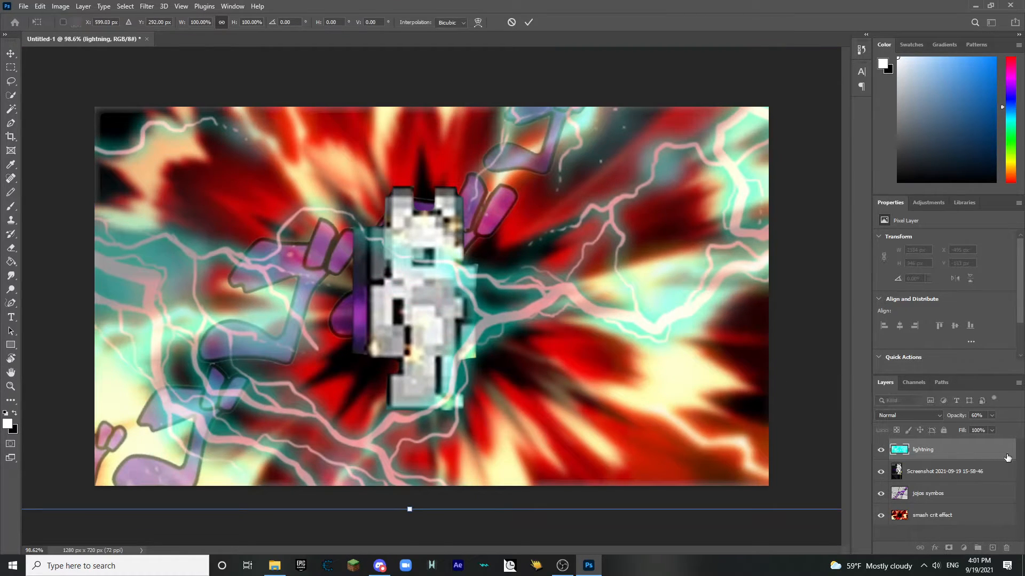
{"action": "key", "text": "Return"}
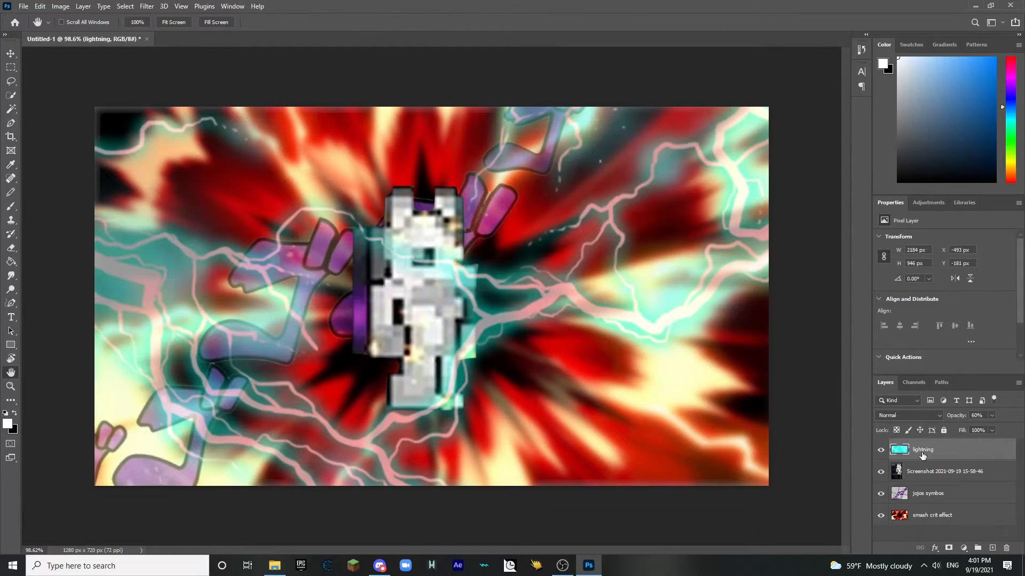
Step: Outline the character with a white Outer Glow and a Drop Shadow, and erase the stray specks around its edge
{"action": "left_click", "coordinate": [990, 475]}
{"action": "double_click", "coordinate": [951, 468]}
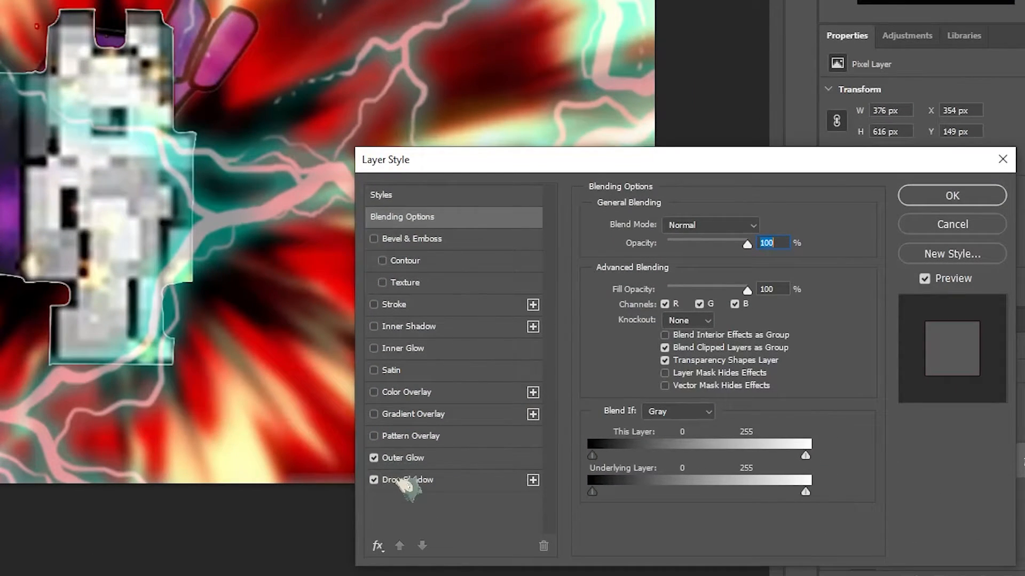
{"action": "left_click", "coordinate": [404, 458]}
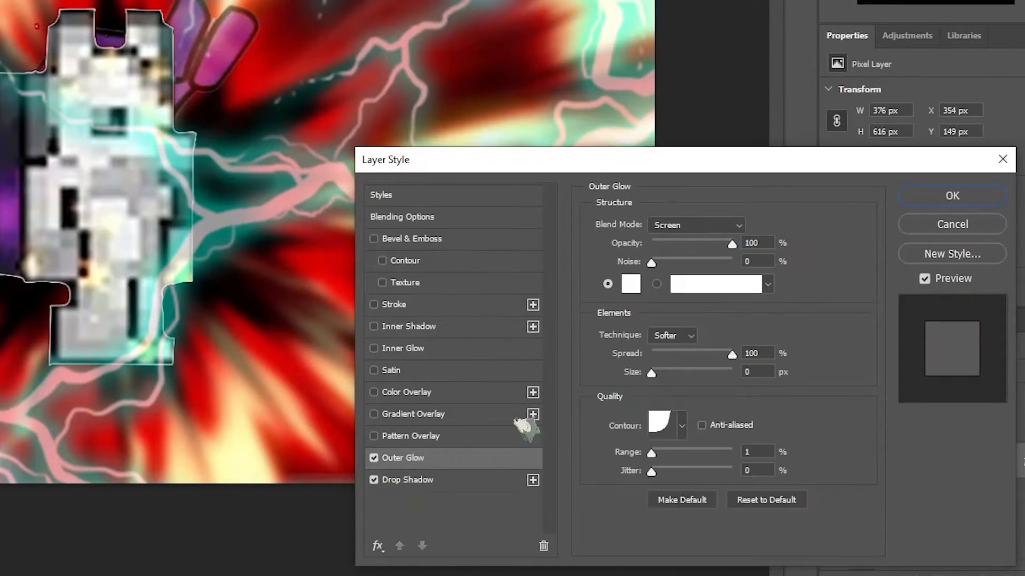
{"action": "left_click_drag", "start_coordinate": [659, 379], "coordinate": [657, 380]}
{"action": "left_click", "coordinate": [958, 196]}
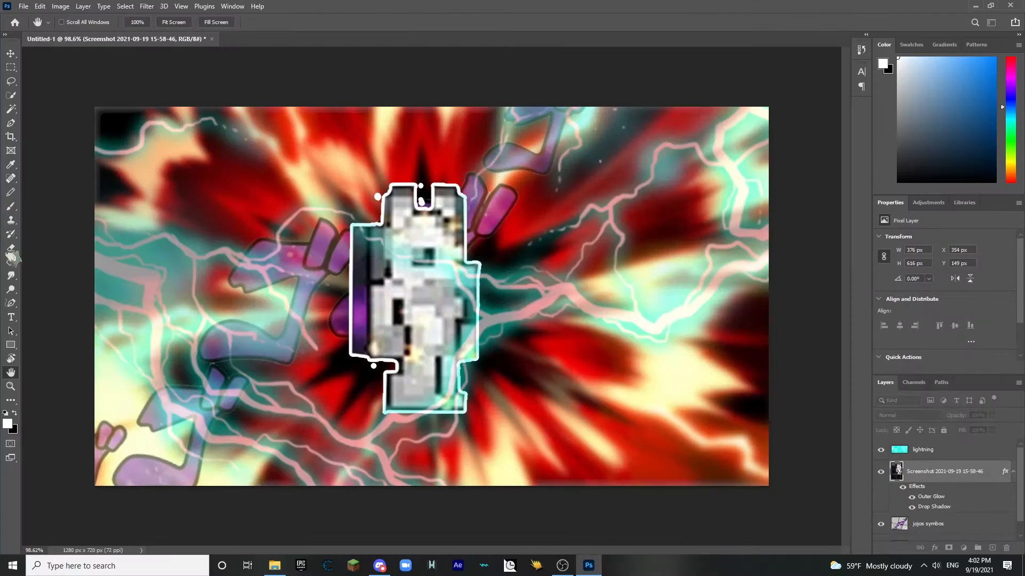
{"action": "left_click", "coordinate": [11, 249]}
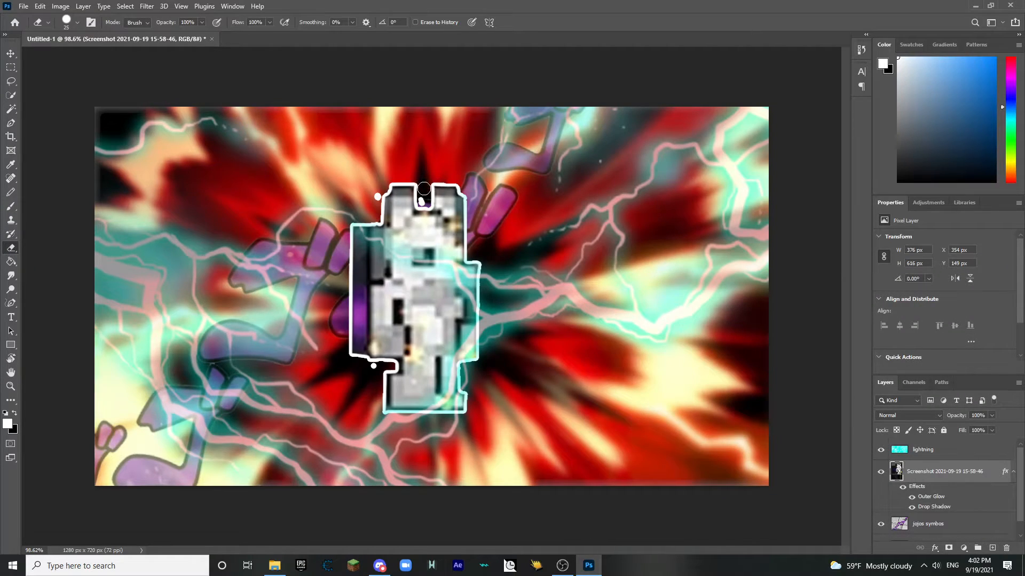
{"action": "left_click", "coordinate": [11, 386]}
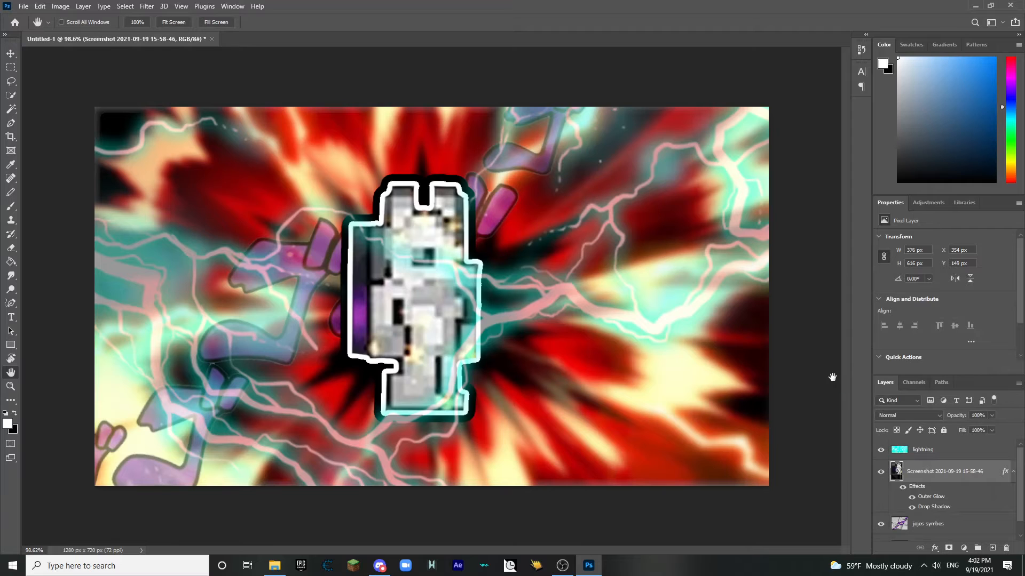
Step: Place the super saiyan effect image around the character at 62% scale, and move its layer beneath the character layer
{"action": "left_click", "coordinate": [274, 566]}
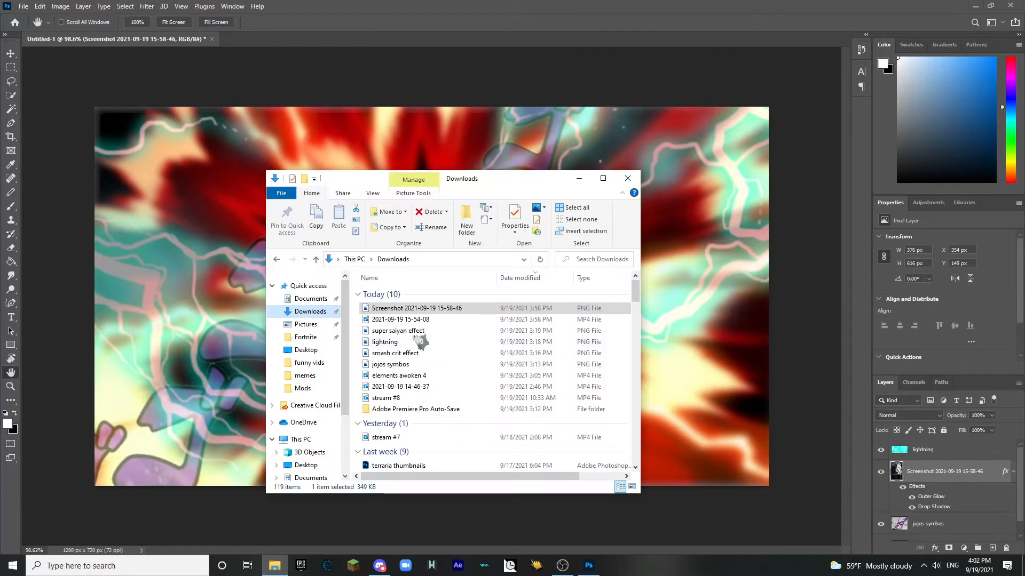
{"action": "left_click_drag", "start_coordinate": [400, 331], "coordinate": [690, 356]}
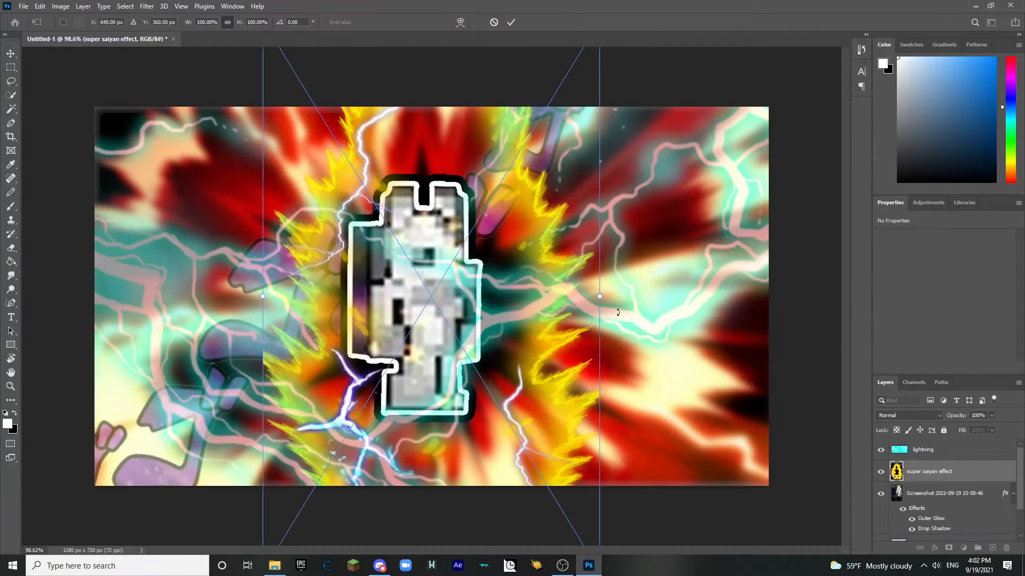
{"action": "left_click_drag", "start_coordinate": [599, 296], "coordinate": [472, 296]}
{"action": "key", "text": "Return"}
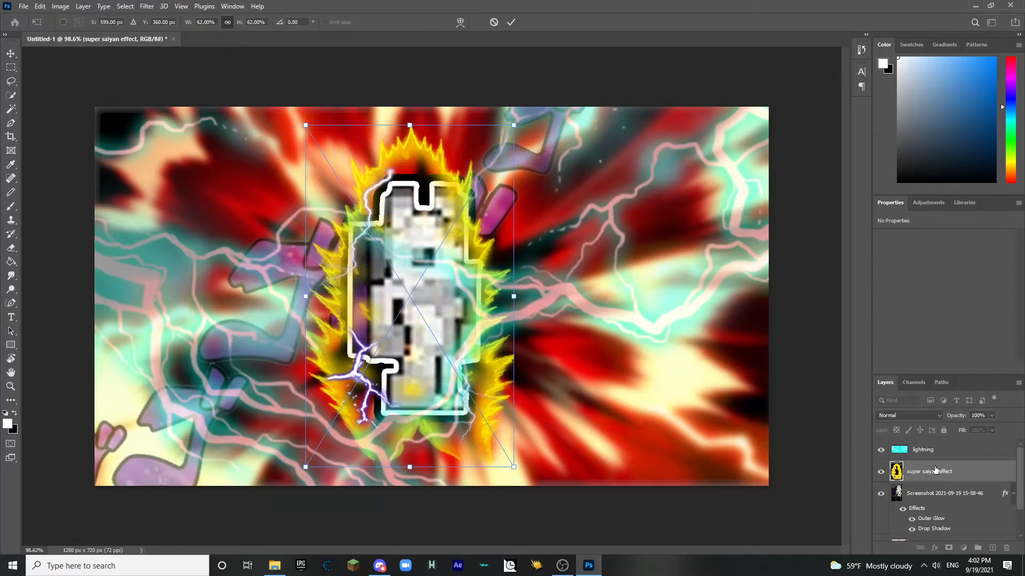
{"action": "left_click_drag", "start_coordinate": [934, 472], "coordinate": [935, 534]}
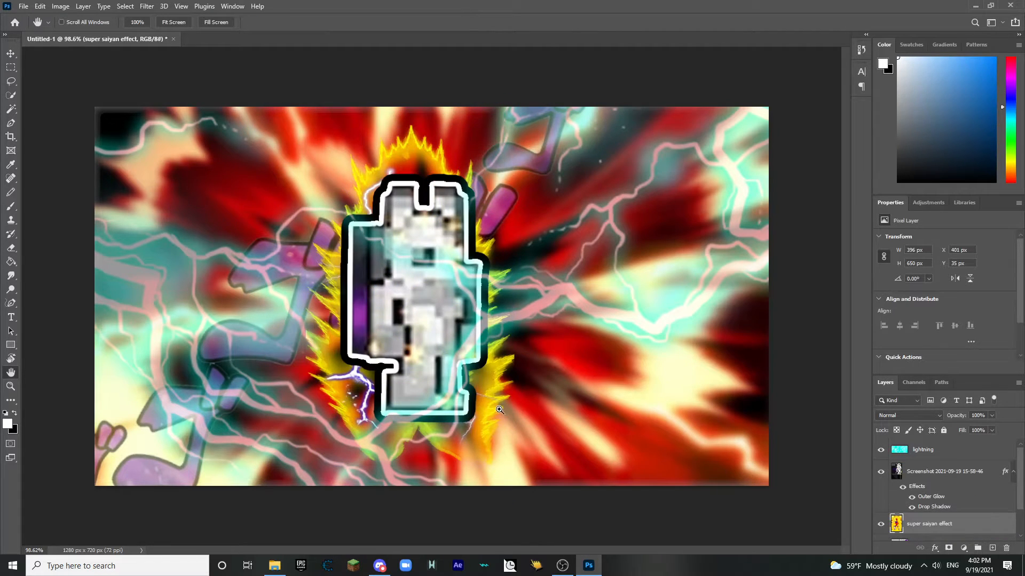
Step: Enlarge the super saiyan effect around the character, and scale and reposition both layers together
{"action": "key", "text": "ctrl+t"}
{"action": "left_click_drag", "start_coordinate": [516, 299], "coordinate": [546, 296]}
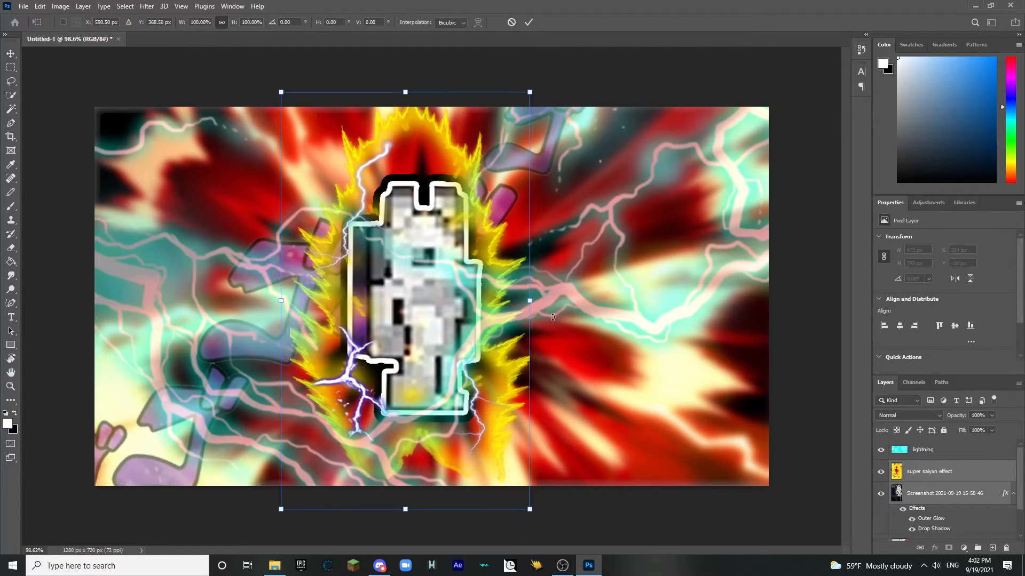
{"action": "left_click_drag", "start_coordinate": [535, 304], "coordinate": [441, 358]}
Step: Move the character higher within the yellow aura, and merge it with the super saiyan effect layer
{"action": "left_click", "coordinate": [983, 494]}
{"action": "key", "text": "ctrl+space"}
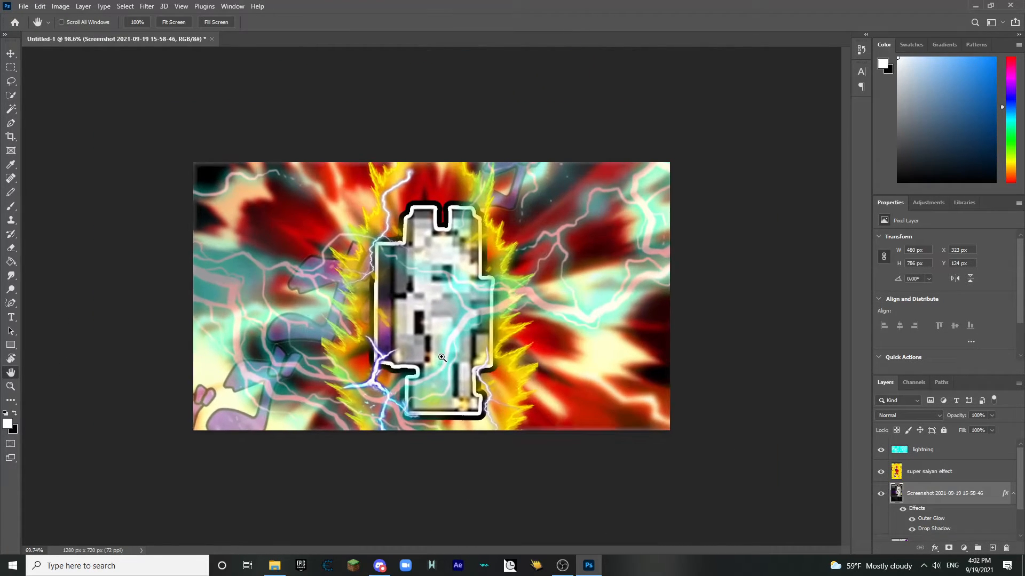
{"action": "key", "text": "ctrl+t"}
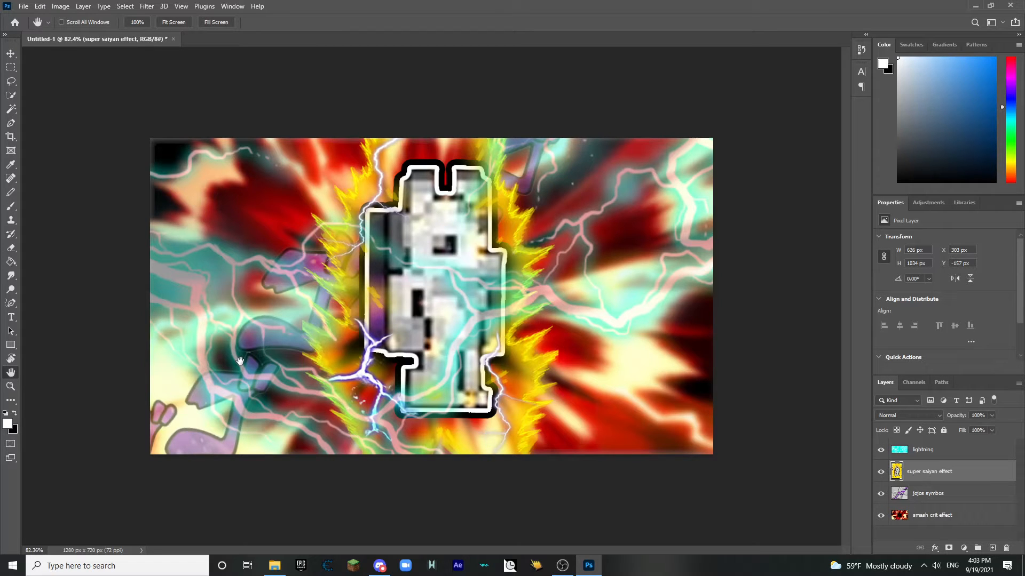
Step: Try placing a horizontal text line over the upper part of the artwork, and undo it
{"action": "right_click", "coordinate": [11, 317]}
{"action": "left_click", "coordinate": [59, 319]}
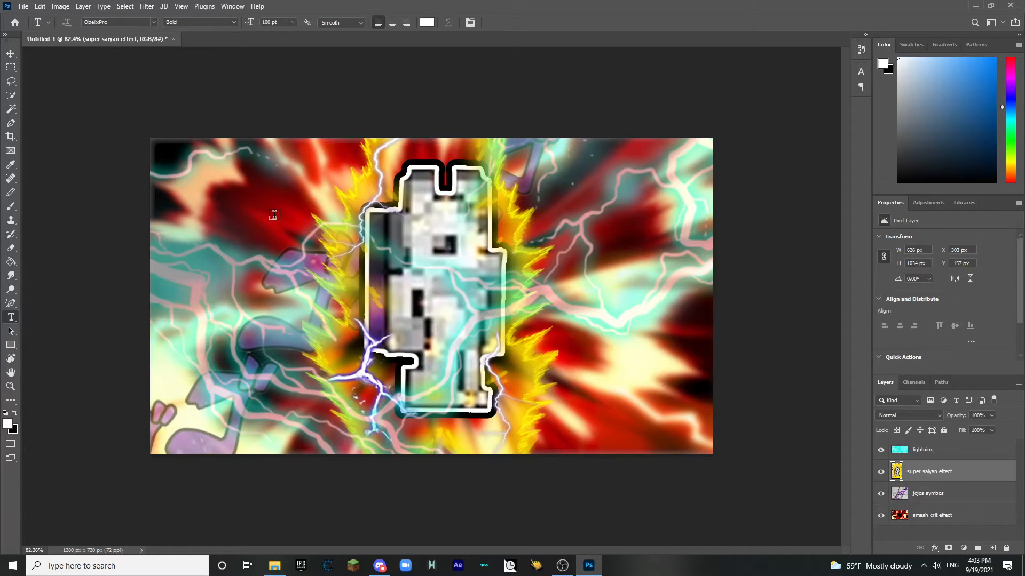
{"action": "left_click", "coordinate": [273, 217]}
{"action": "key", "text": "ctrl+z"}
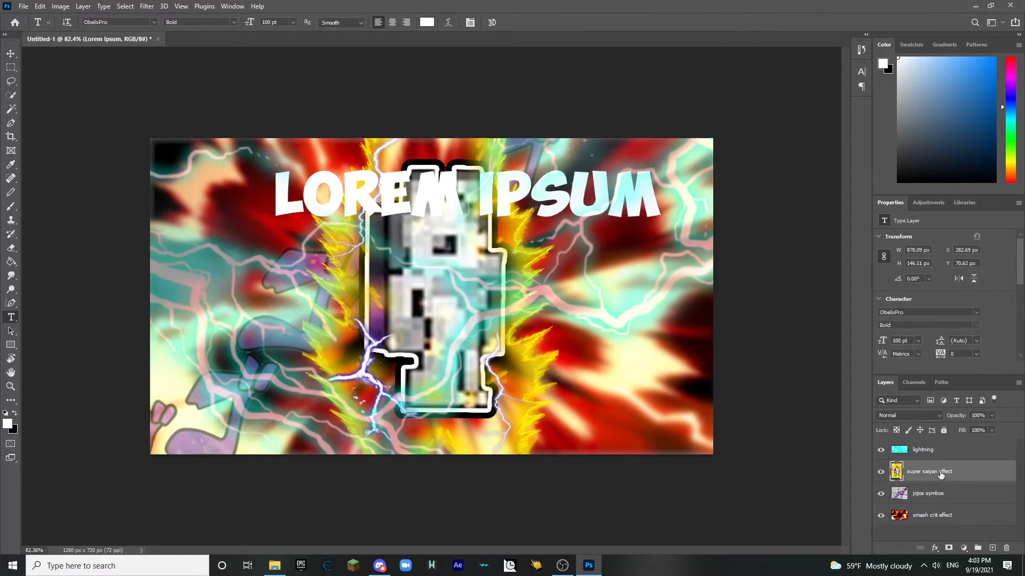
Step: Add the text TERRARIA over the upper part of the artwork, and move its layer above the lightning layer
{"action": "left_click", "coordinate": [369, 229]}
{"action": "type", "text": "TERR"}
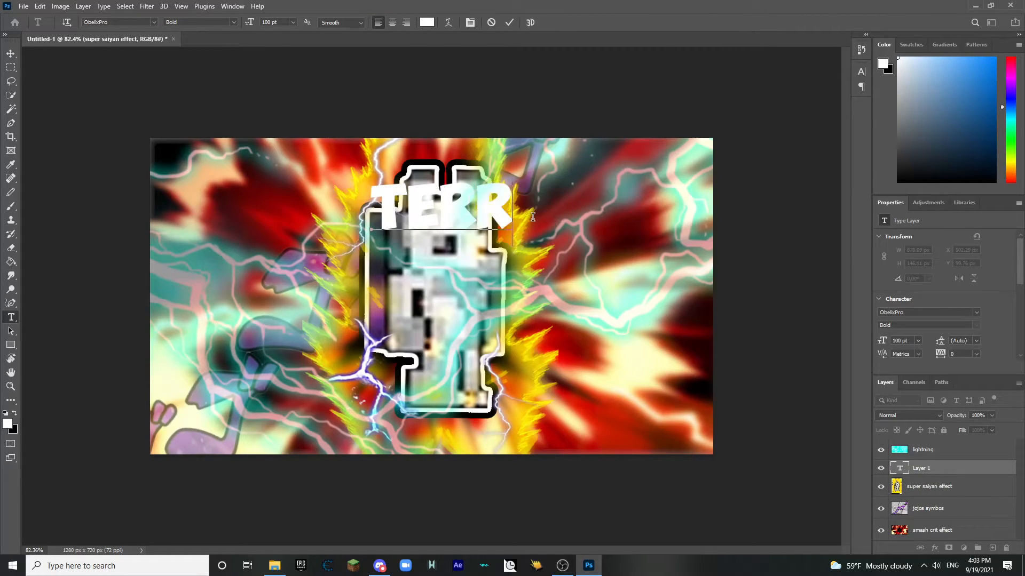
{"action": "type", "text": "ARIA"}
{"action": "left_click_drag", "start_coordinate": [994, 469], "coordinate": [993, 444]}
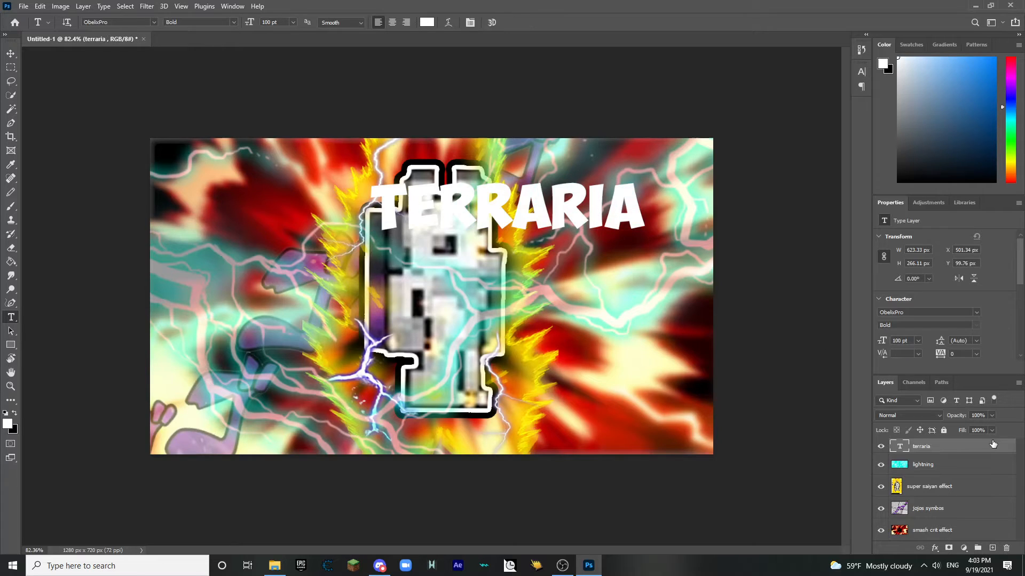
Step: Apply an outer glow and a drop shadow to the TERRARIA text, with the glow color set to ff0000
{"action": "double_click", "coordinate": [993, 444]}
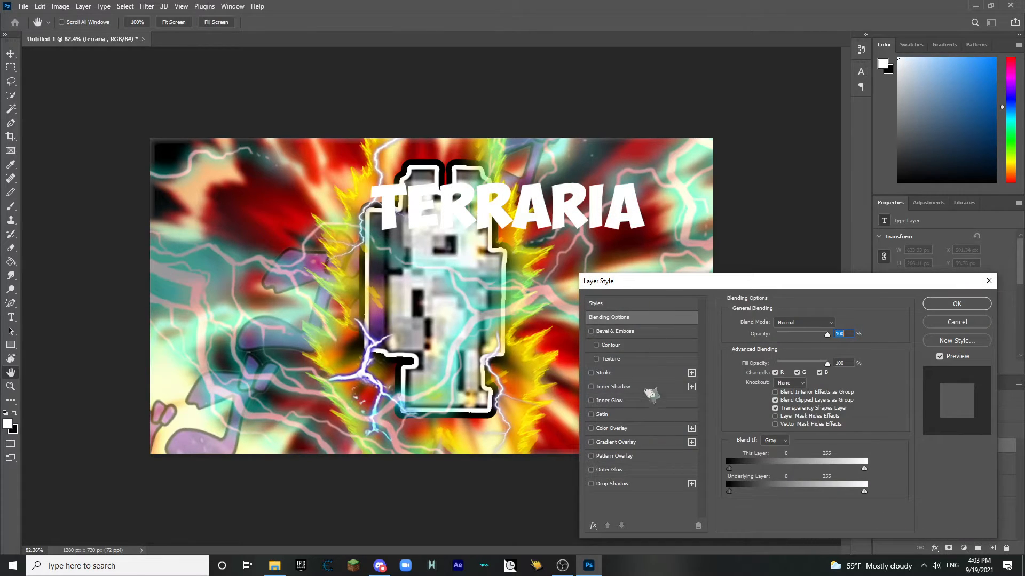
{"action": "left_click", "coordinate": [591, 470]}
{"action": "left_click", "coordinate": [590, 483]}
{"action": "left_click", "coordinate": [613, 484]}
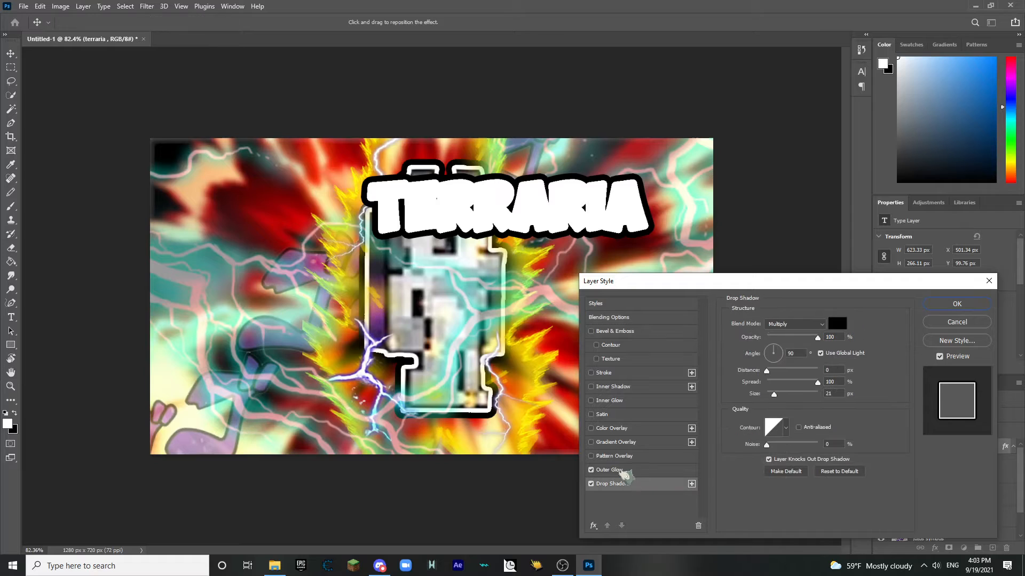
{"action": "left_click", "coordinate": [609, 469]}
{"action": "left_click", "coordinate": [753, 360]}
{"action": "type", "text": "ff0000"}
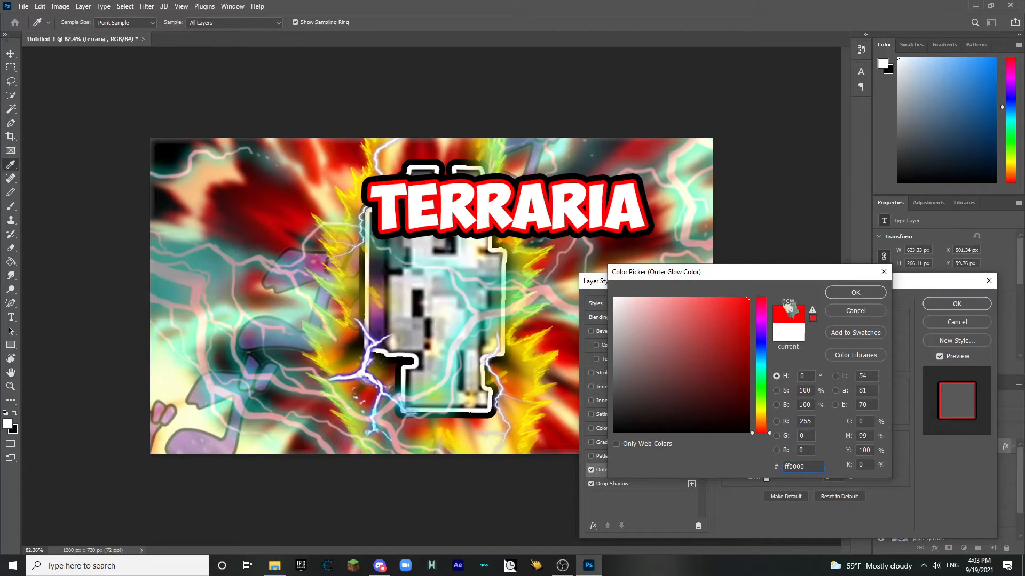
{"action": "left_click", "coordinate": [866, 295]}
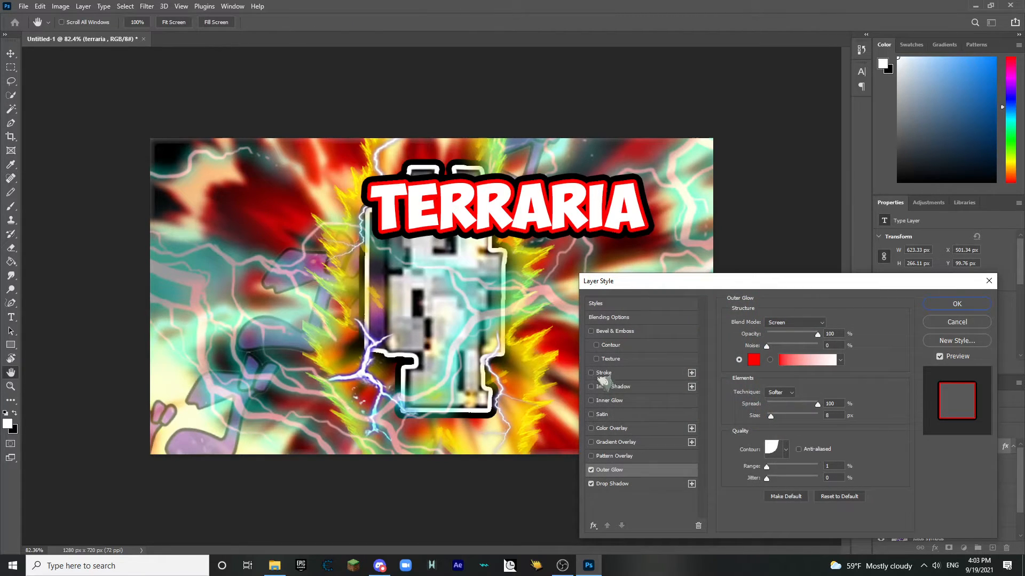
Step: Add a bright green color overlay to the TERRARIA text
{"action": "left_click", "coordinate": [592, 443]}
{"action": "left_click", "coordinate": [591, 443]}
{"action": "left_click", "coordinate": [591, 428]}
{"action": "left_click", "coordinate": [645, 428]}
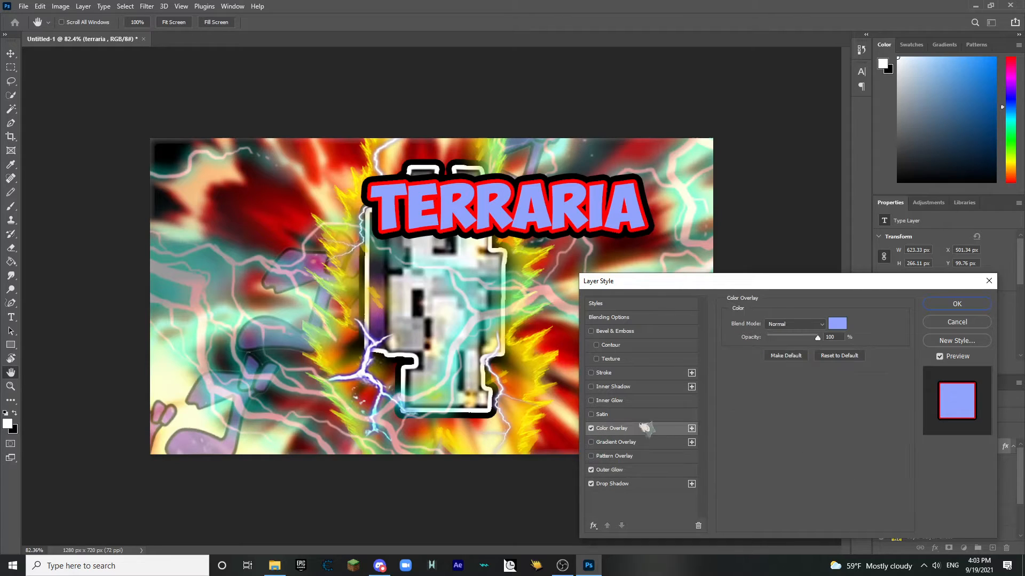
{"action": "left_click", "coordinate": [835, 323]}
{"action": "left_click_drag", "start_coordinate": [760, 344], "coordinate": [760, 377]}
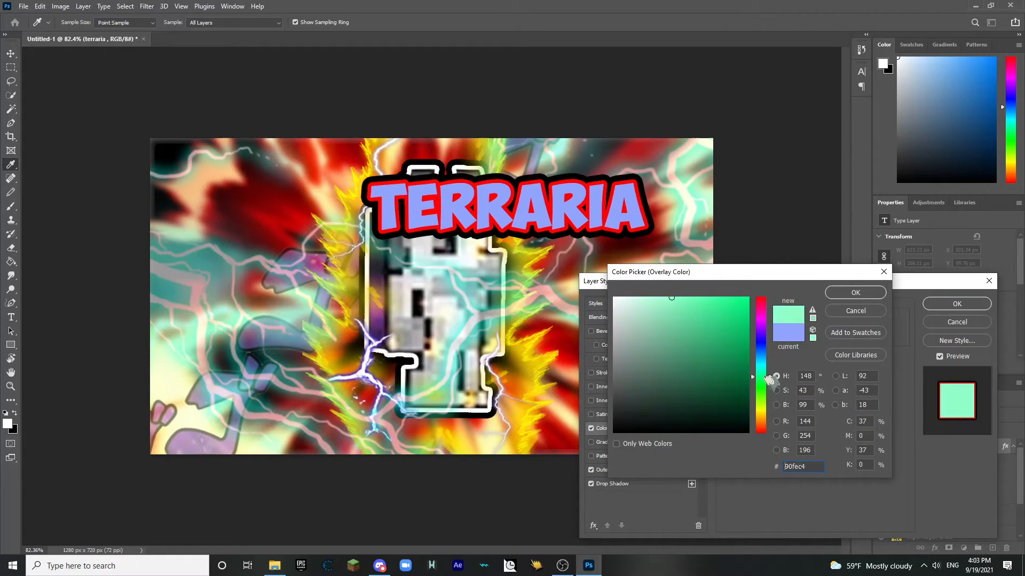
{"action": "left_click", "coordinate": [858, 294]}
Step: Change the TERRARIA text's outer glow color to white (ffffff), and reduce the glow size to 5 px
{"action": "left_click", "coordinate": [755, 362]}
{"action": "left_click_drag", "start_coordinate": [695, 412], "coordinate": [609, 247]}
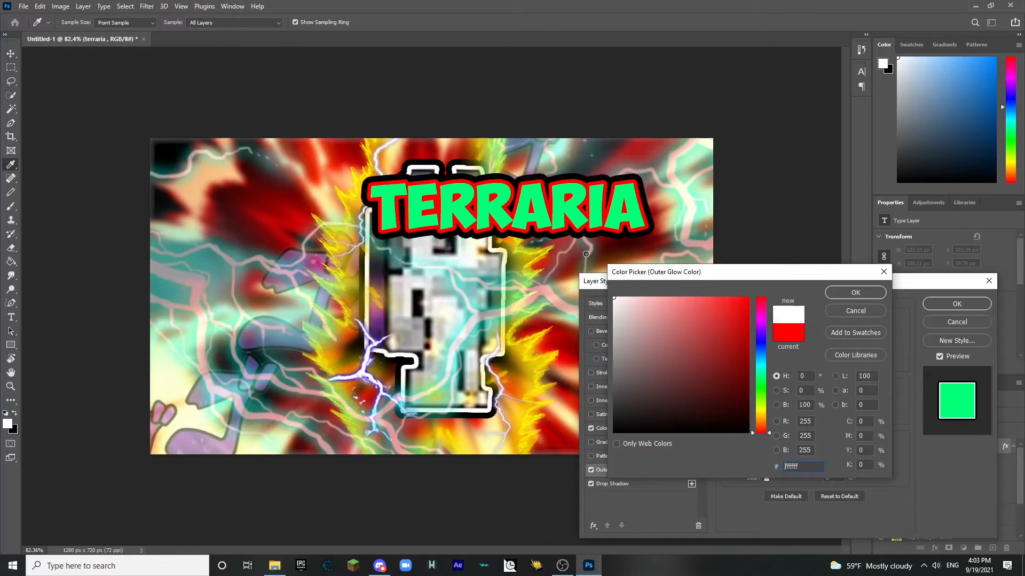
{"action": "left_click", "coordinate": [856, 294]}
{"action": "left_click_drag", "start_coordinate": [771, 415], "coordinate": [768, 416]}
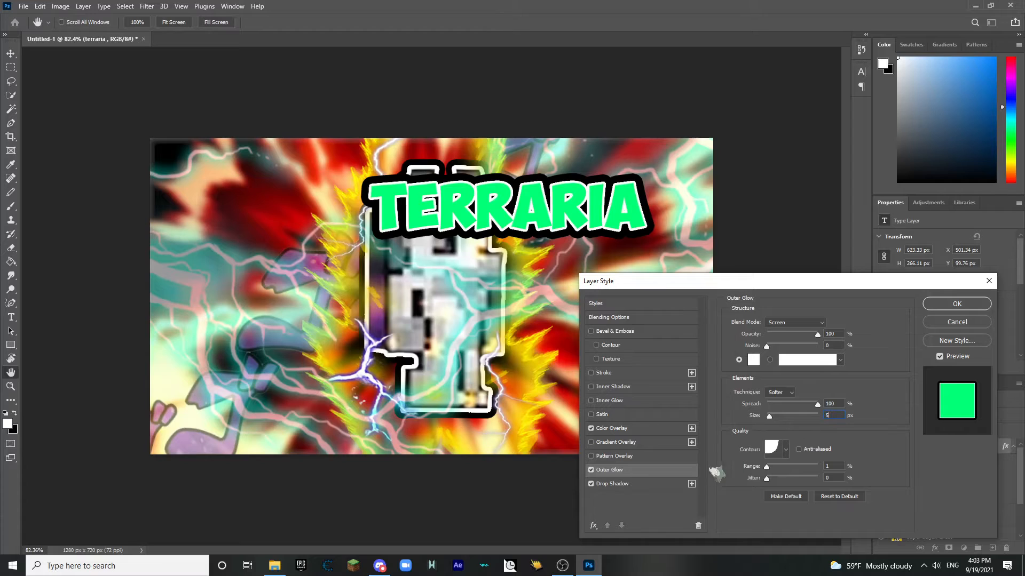
Step: Set the TERRARIA text's drop shadow size to 10 px, and apply the layer style
{"action": "left_click", "coordinate": [635, 484]}
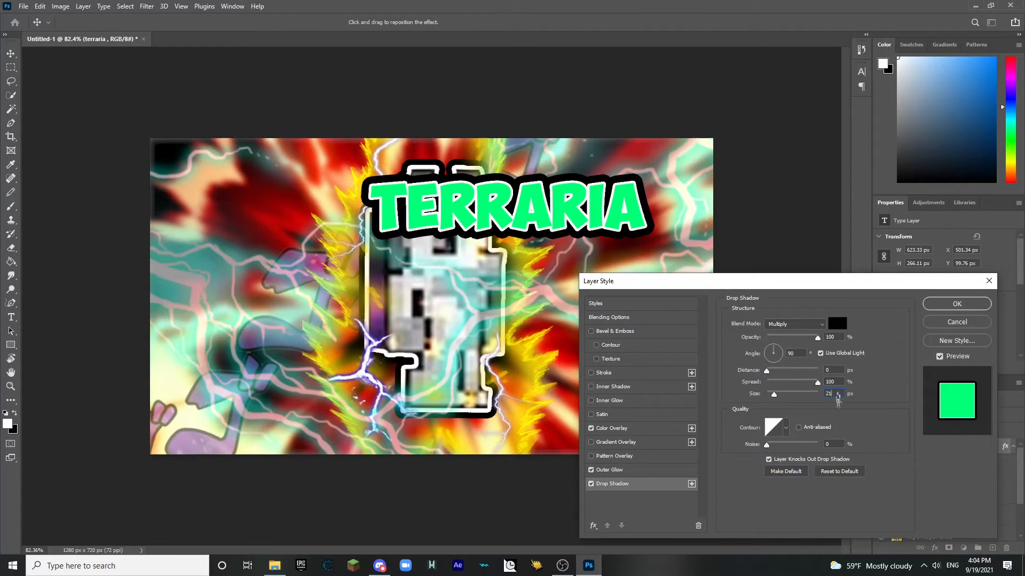
{"action": "key", "text": "BackSpace"}
{"action": "key", "text": "BackSpace"}
{"action": "type", "text": "10"}
{"action": "key", "text": "Return"}
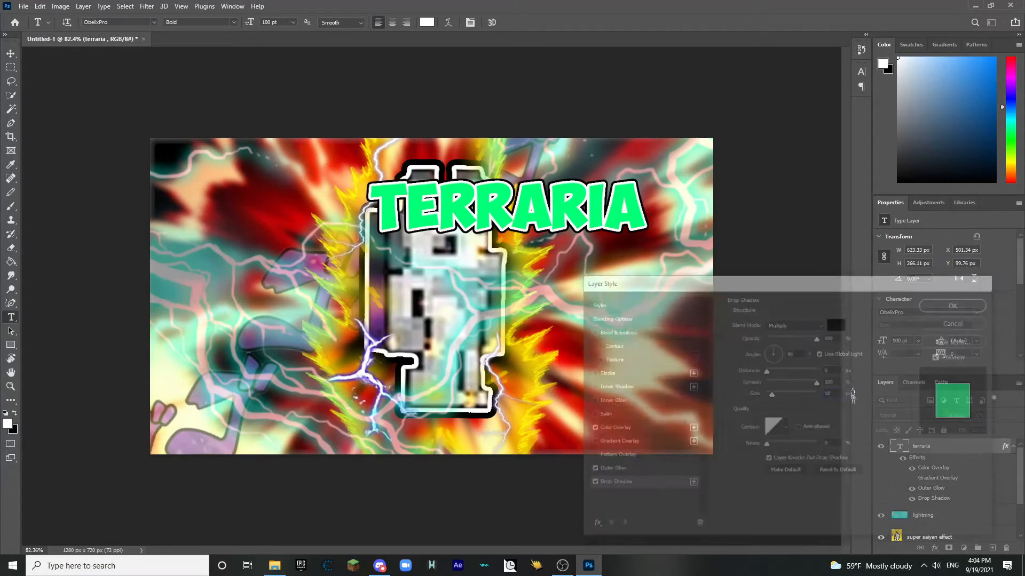
Step: Append .ex to the TERRARIA text, and try repositioning the title over the artwork with Free Transform
{"action": "left_click", "coordinate": [660, 220]}
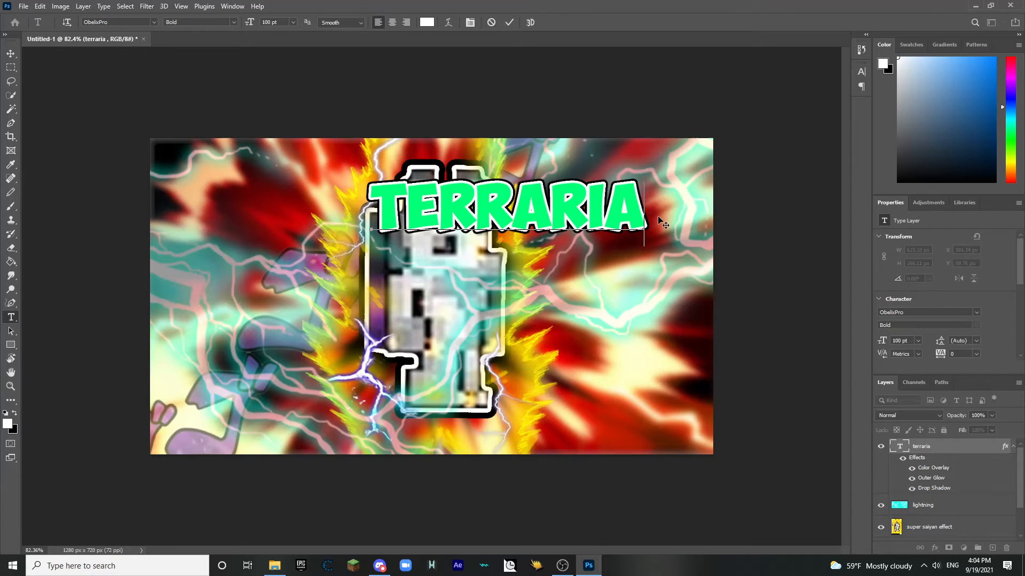
{"action": "type", "text": ".ex"}
{"action": "left_click", "coordinate": [948, 450]}
{"action": "key", "text": "ctrl+t"}
{"action": "left_click_drag", "start_coordinate": [606, 255], "coordinate": [475, 395]}
{"action": "left_click_drag", "start_coordinate": [499, 319], "coordinate": [499, 346]}
{"action": "left_click_drag", "start_coordinate": [496, 378], "coordinate": [385, 202]}
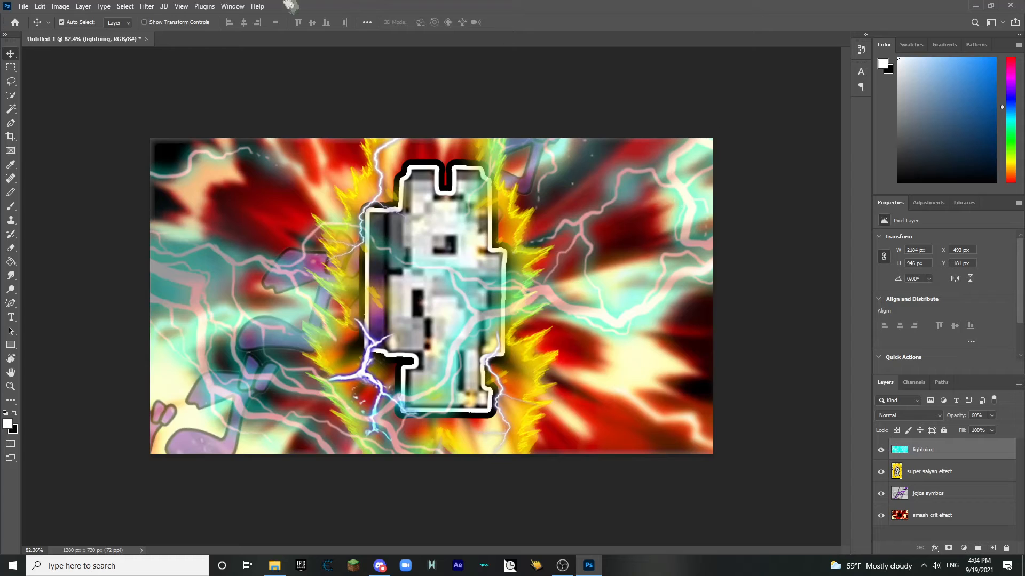
Step: Open the Export As settings for the artwork, and try choosing a different file format
{"action": "left_click", "coordinate": [24, 6]}
{"action": "mouse_move", "coordinate": [80, 162]}
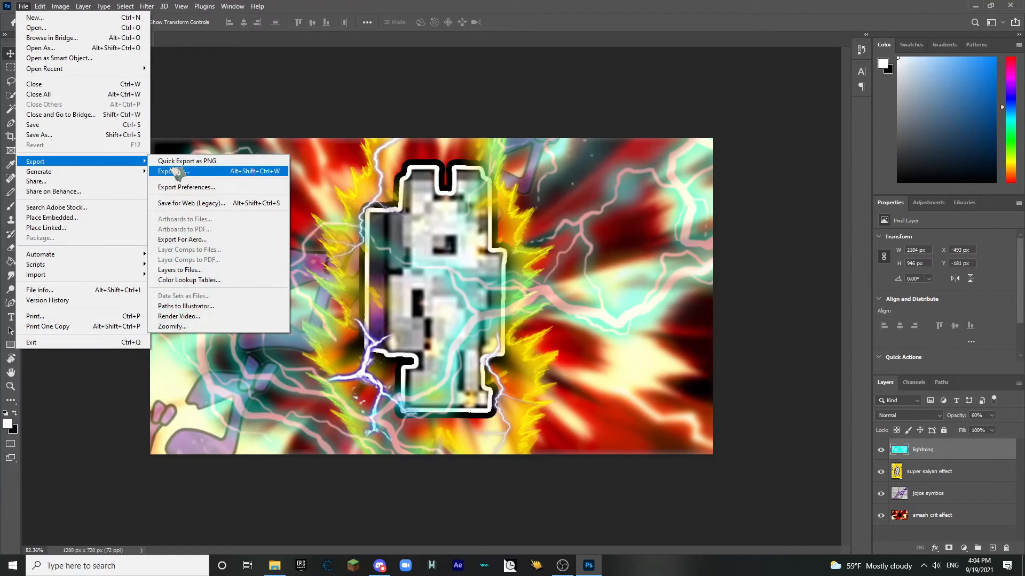
{"action": "left_click", "coordinate": [209, 165]}
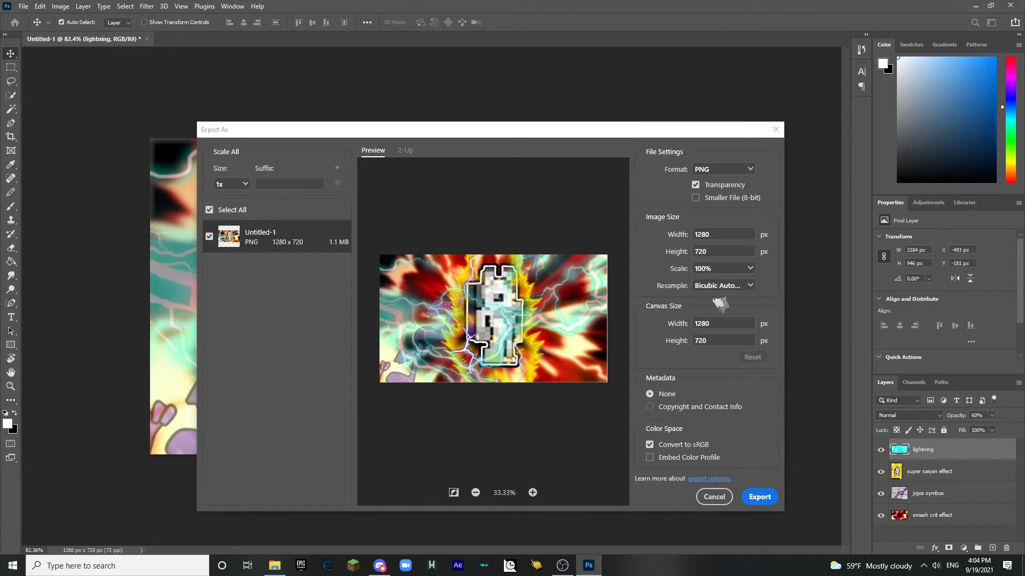
{"action": "left_click", "coordinate": [745, 169]}
{"action": "left_click", "coordinate": [736, 197]}
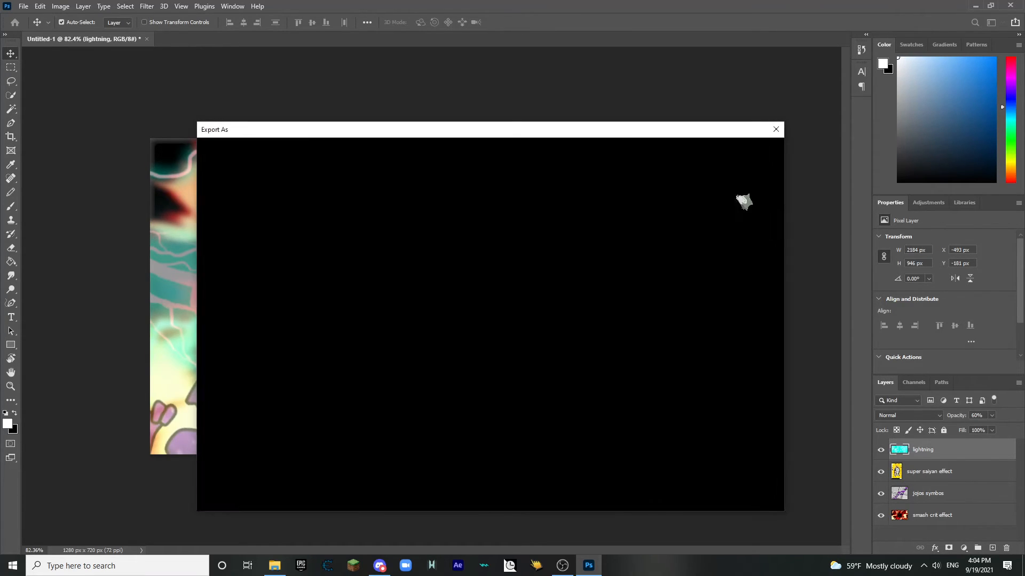
Step: Export the artwork as a 1280 × 720 px PNG to Downloads, using elements awoken 4 as the basis for the file name
{"action": "left_click", "coordinate": [23, 6]}
{"action": "mouse_move", "coordinate": [130, 164]}
{"action": "left_click", "coordinate": [159, 172]}
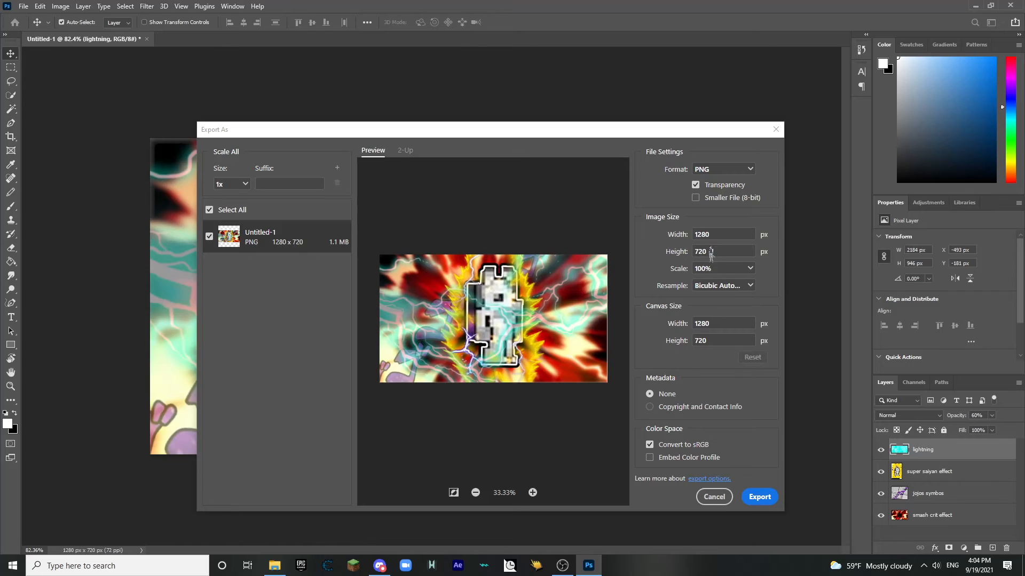
{"action": "left_click", "coordinate": [759, 497]}
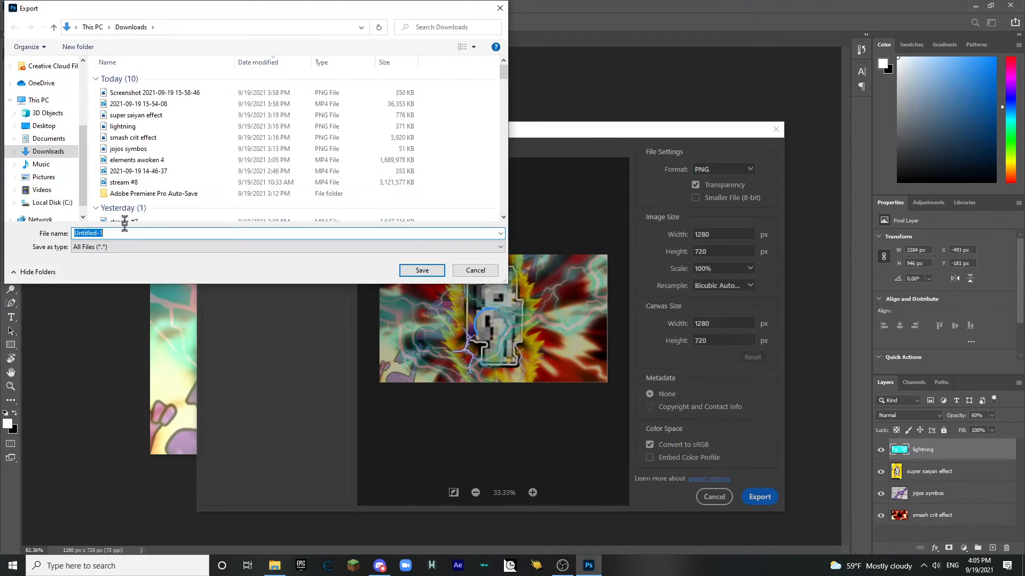
{"action": "left_click", "coordinate": [173, 159]}
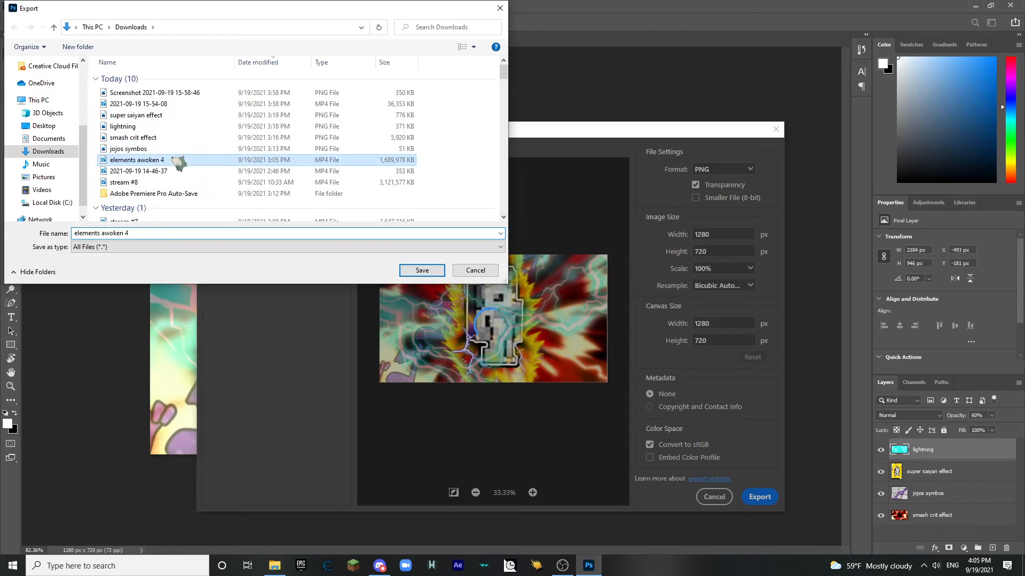
{"action": "left_click", "coordinate": [171, 233]}
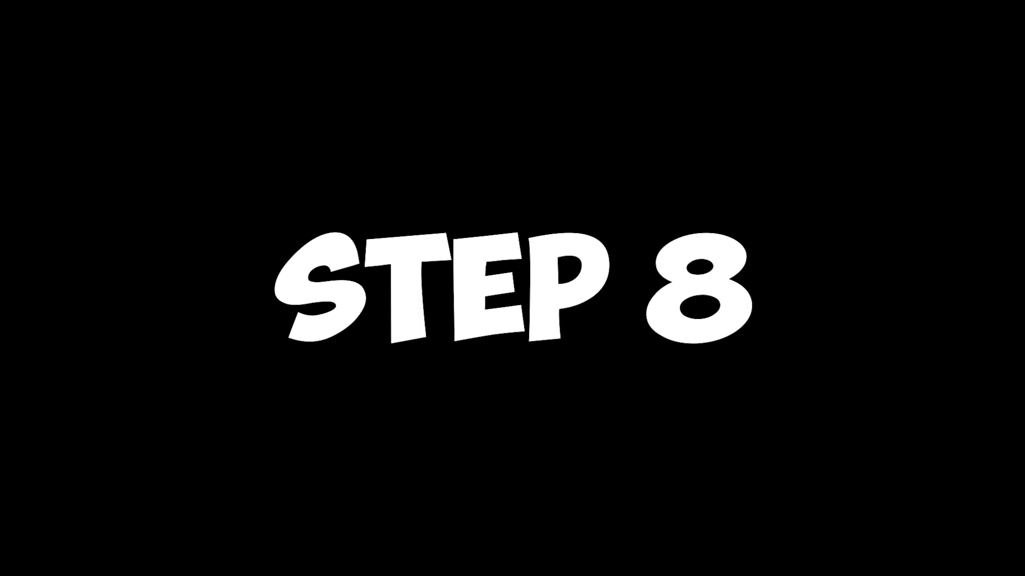